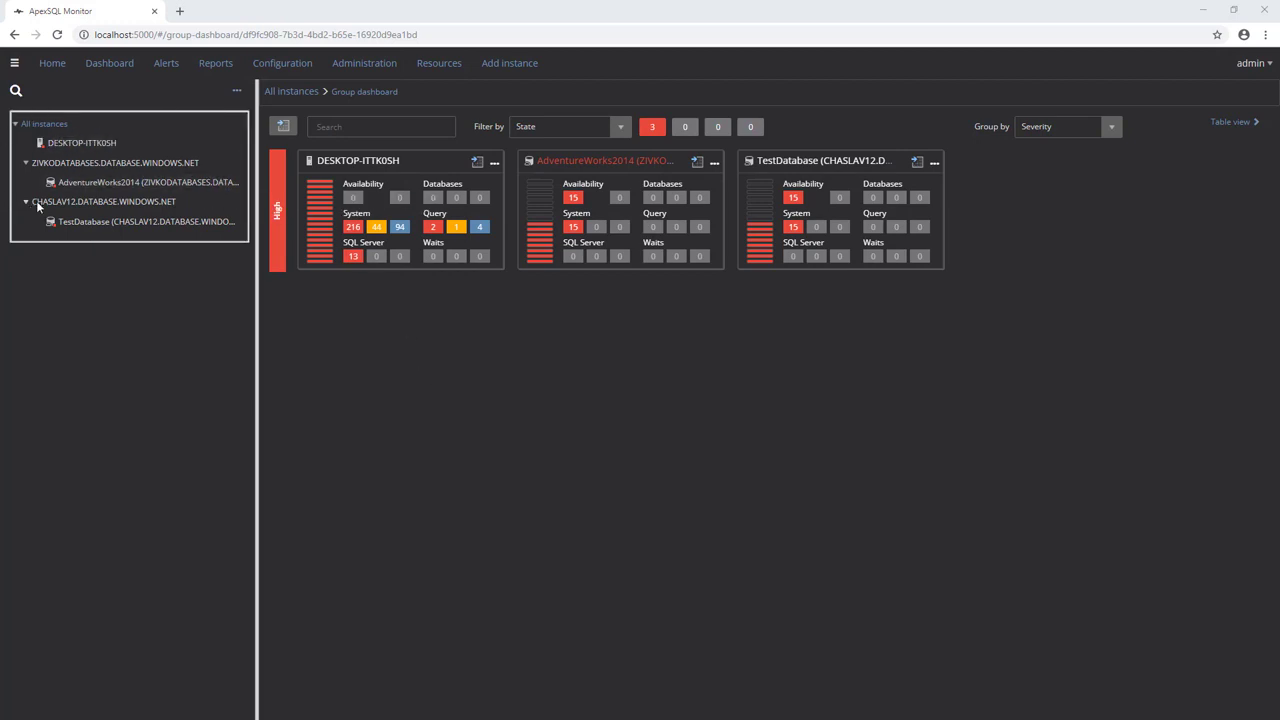
Step: Open the DESKTOP-ITTK0SH server dashboard showing 374 total alerts and the instance details
click(63, 148)
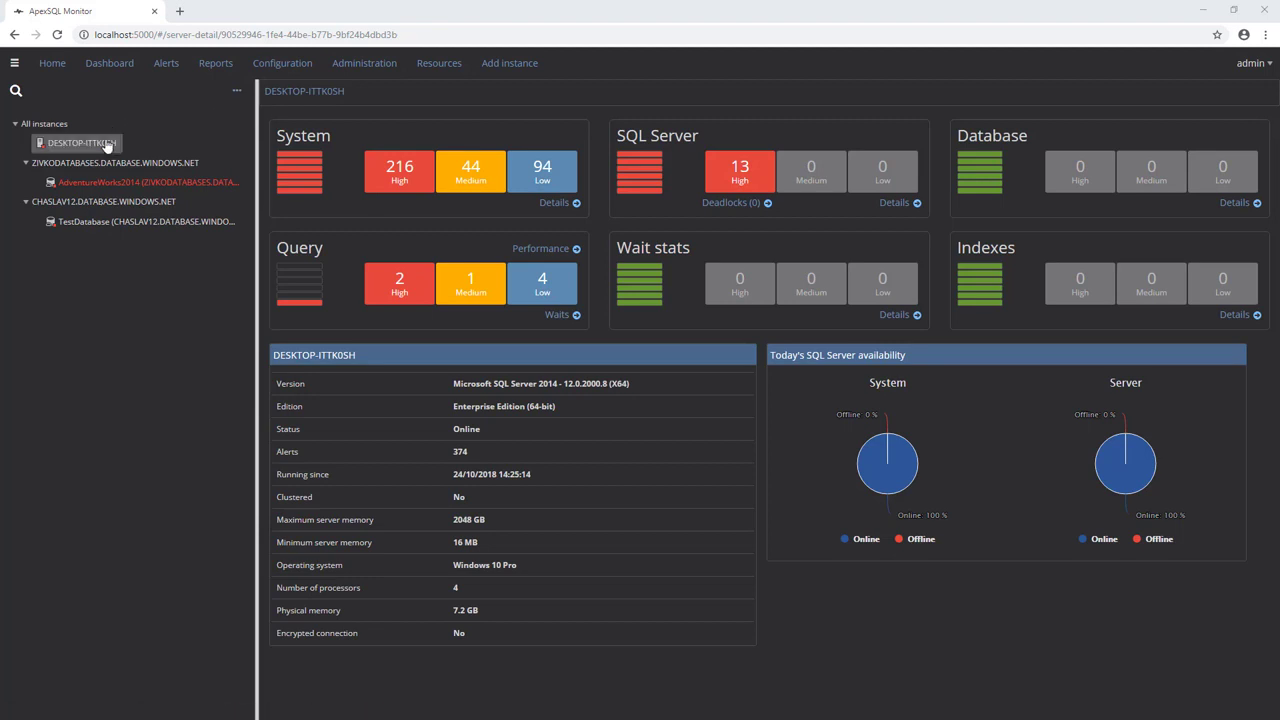
Step: Show the instance's Alerts page and check the time-range and From/To date pickers, keeping Last 24 hours
click(167, 64)
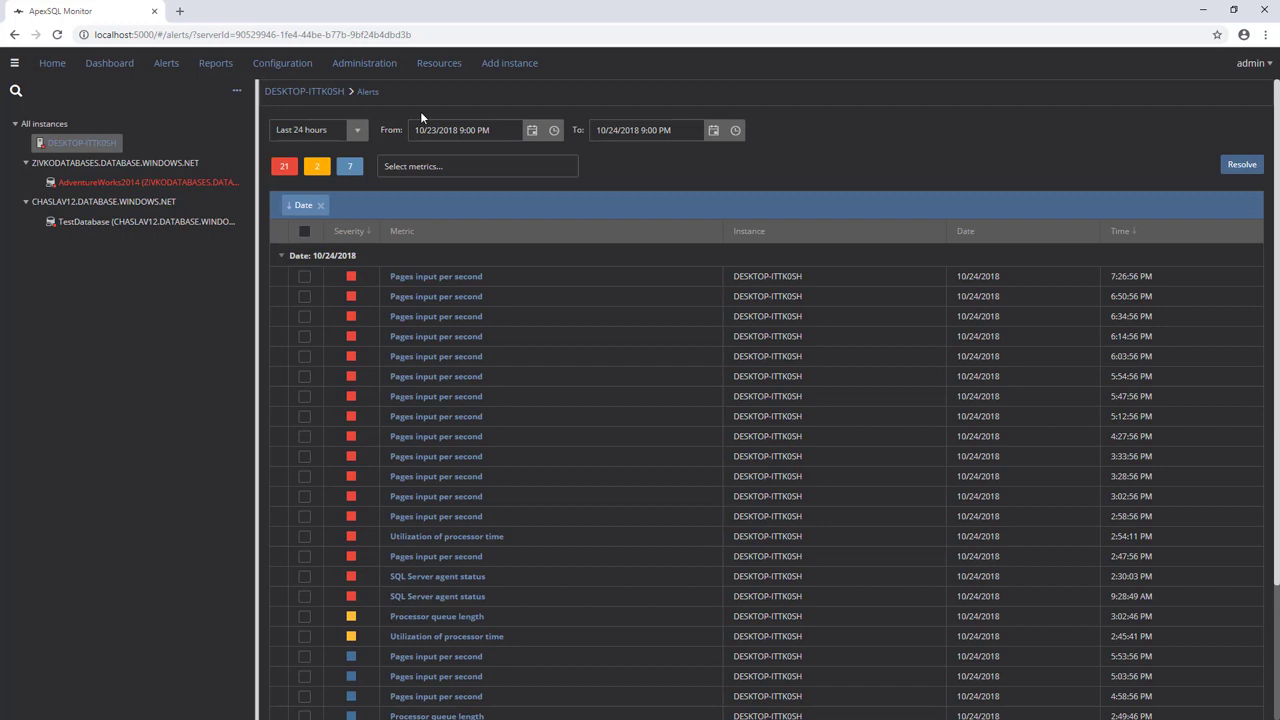
click(358, 133)
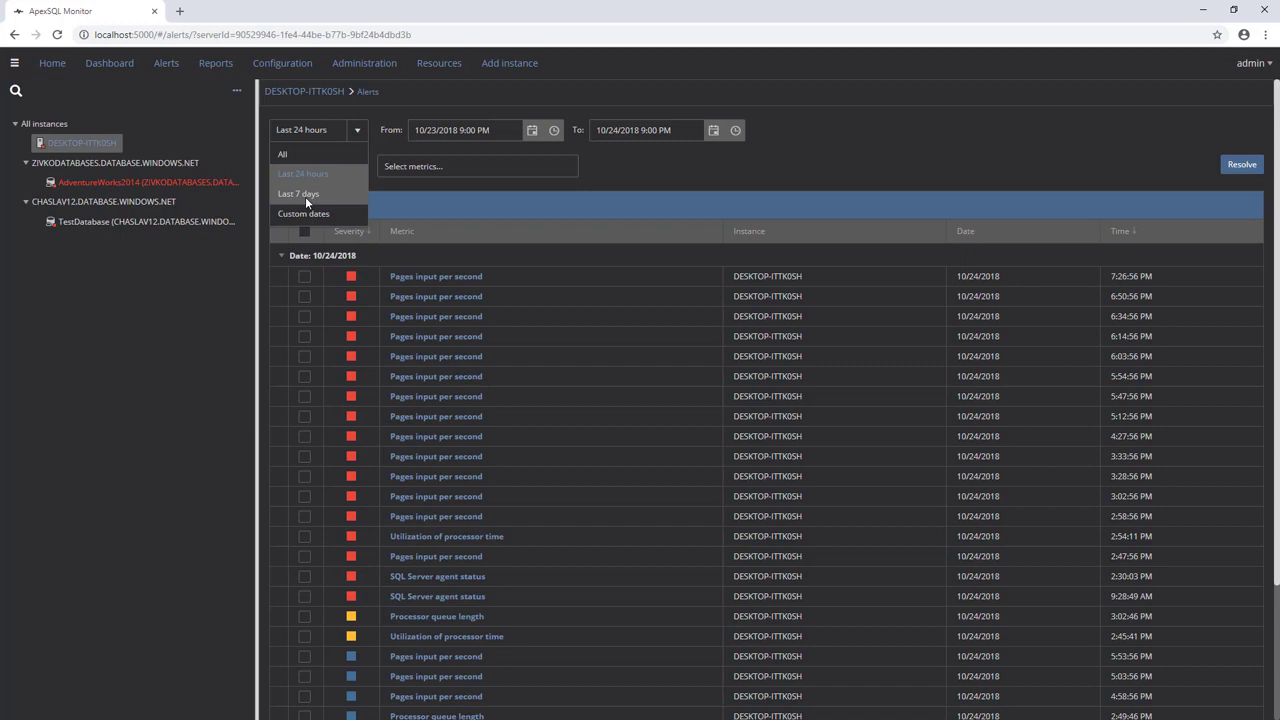
click(582, 160)
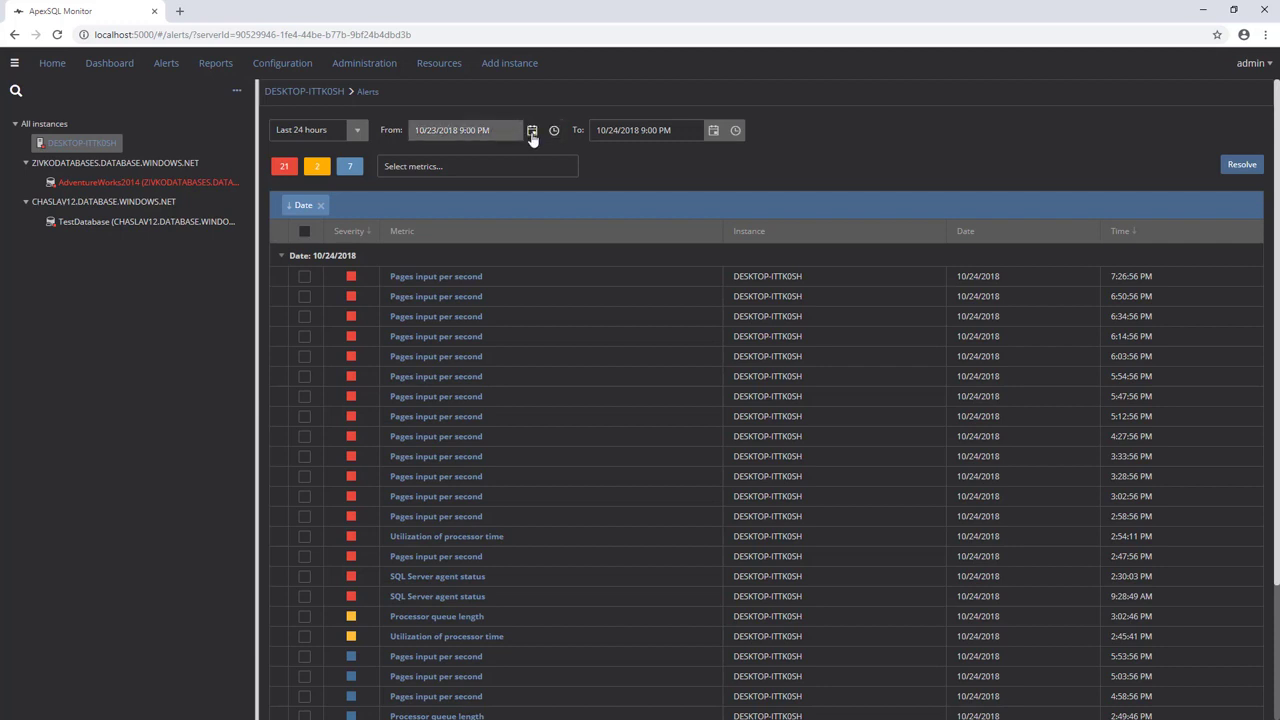
click(531, 134)
click(531, 134)
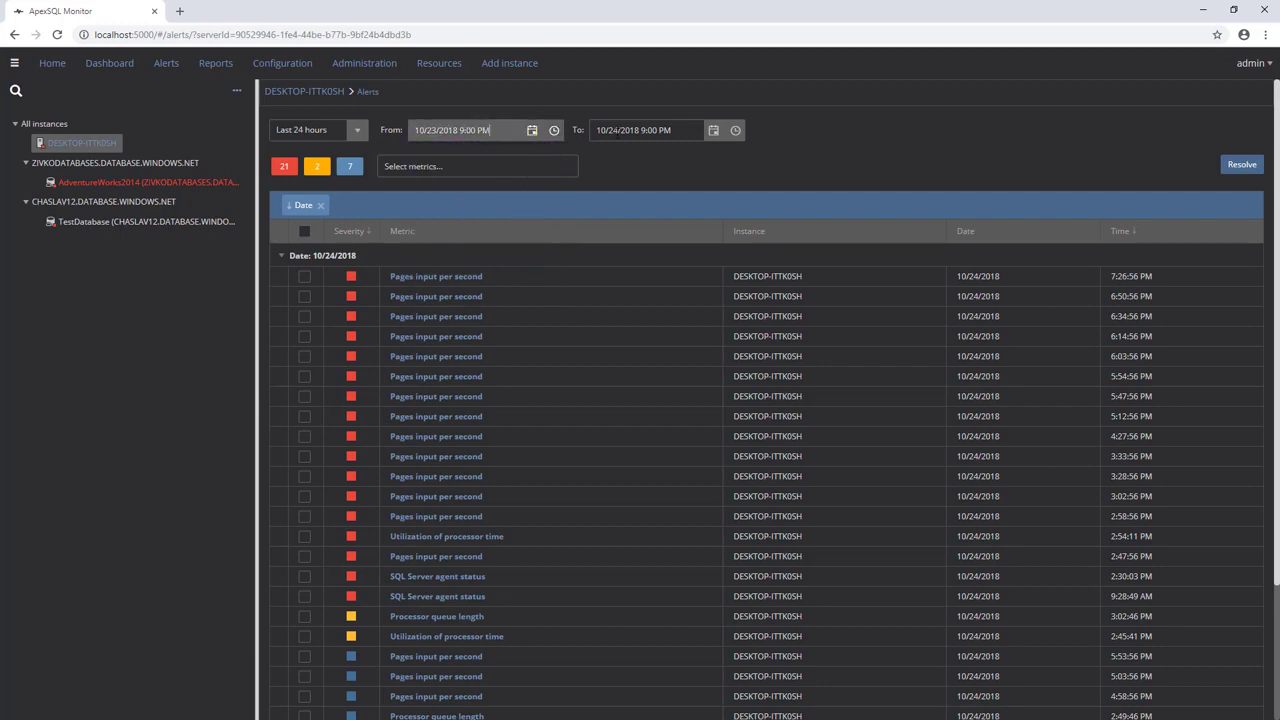
click(713, 132)
click(714, 134)
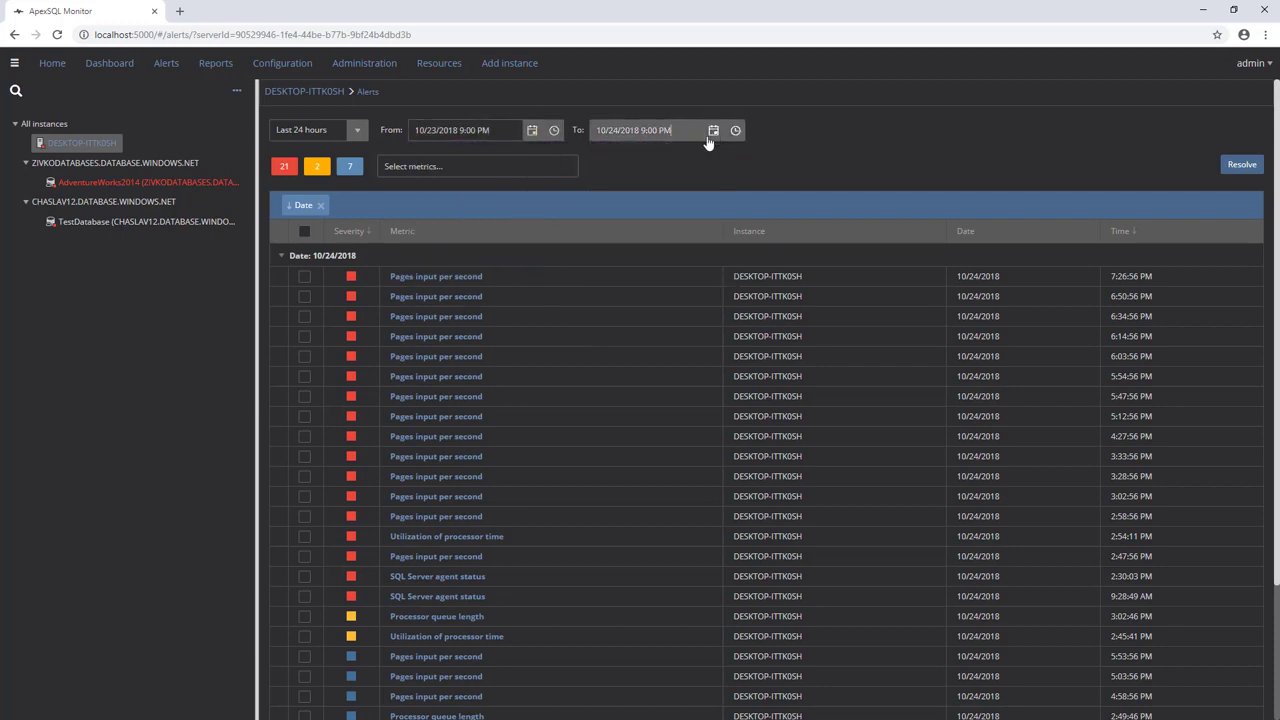
Step: Filter the alert list by the System metrics
click(402, 167)
click(402, 207)
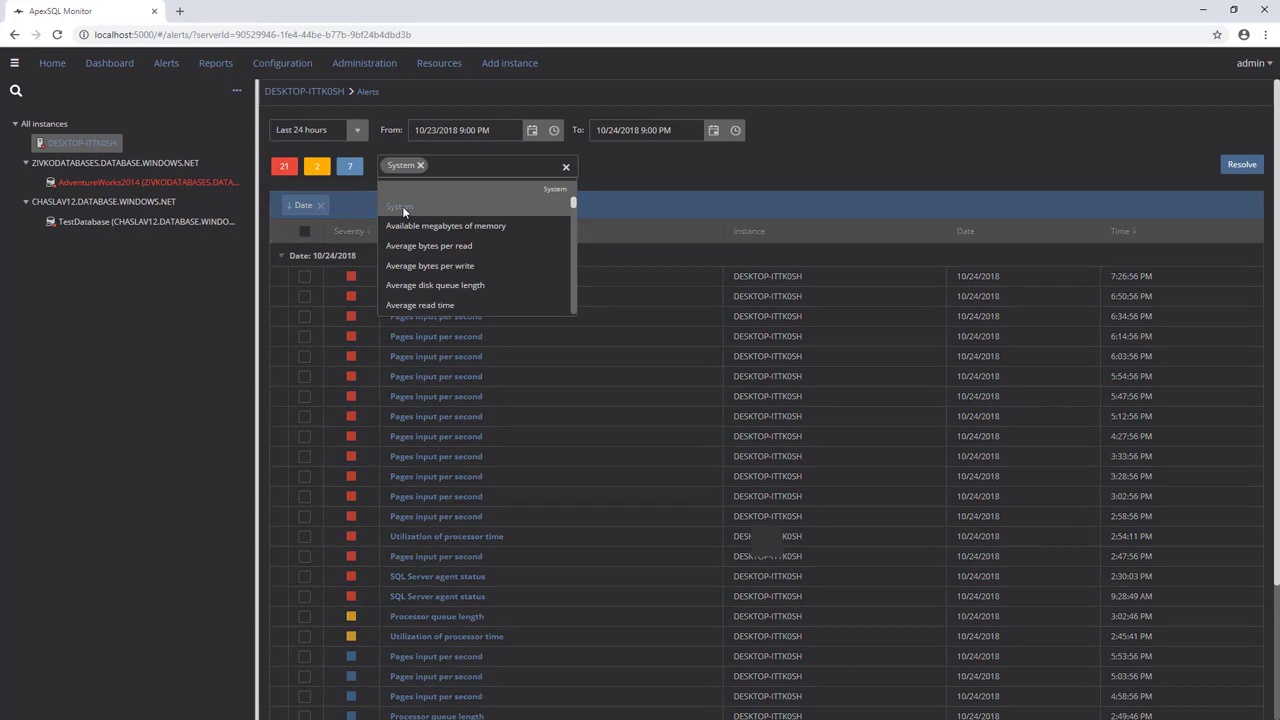
click(612, 180)
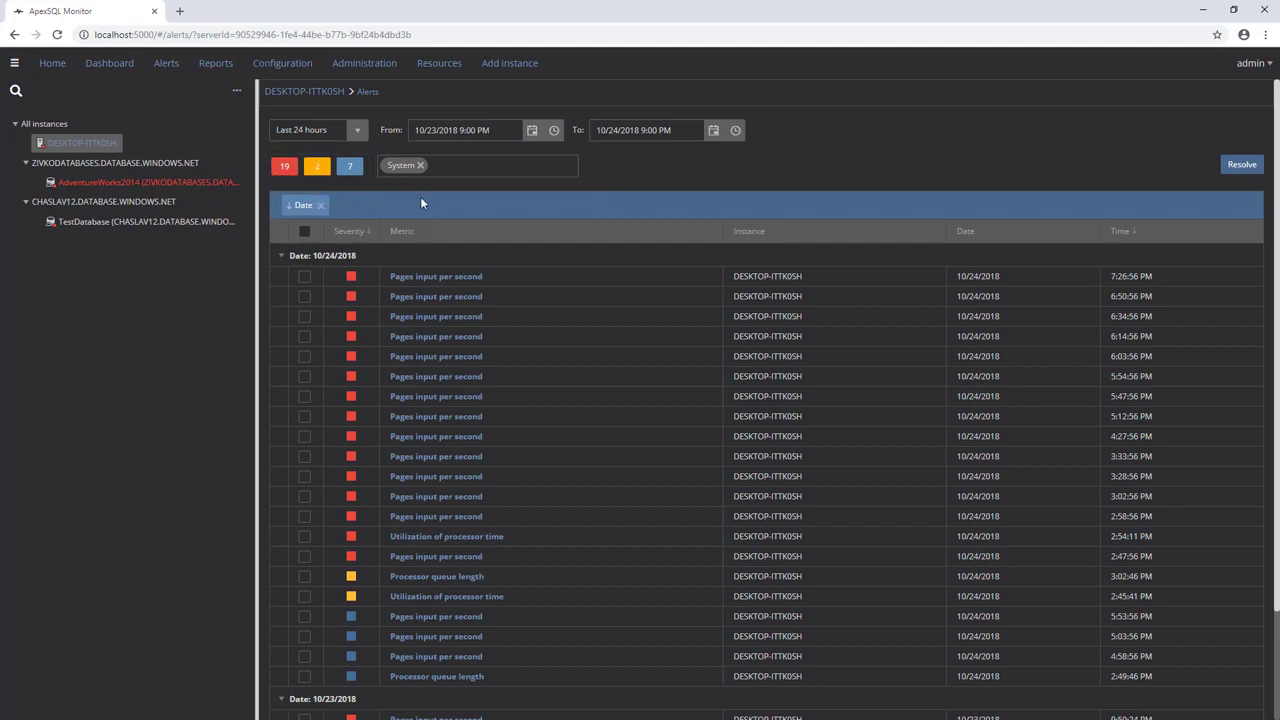
Step: Hide medium- and low-severity alerts so only red high-severity alerts remain
scroll(435, 336, down, 1)
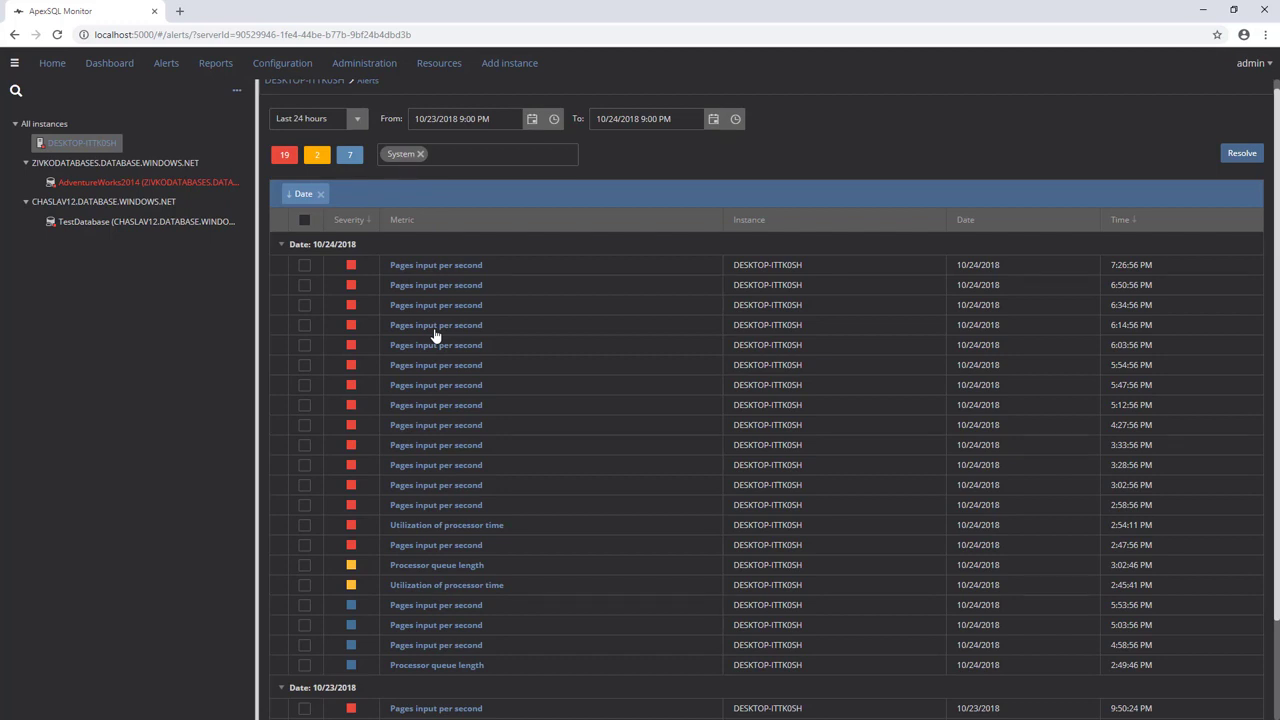
scroll(435, 336, up, 1)
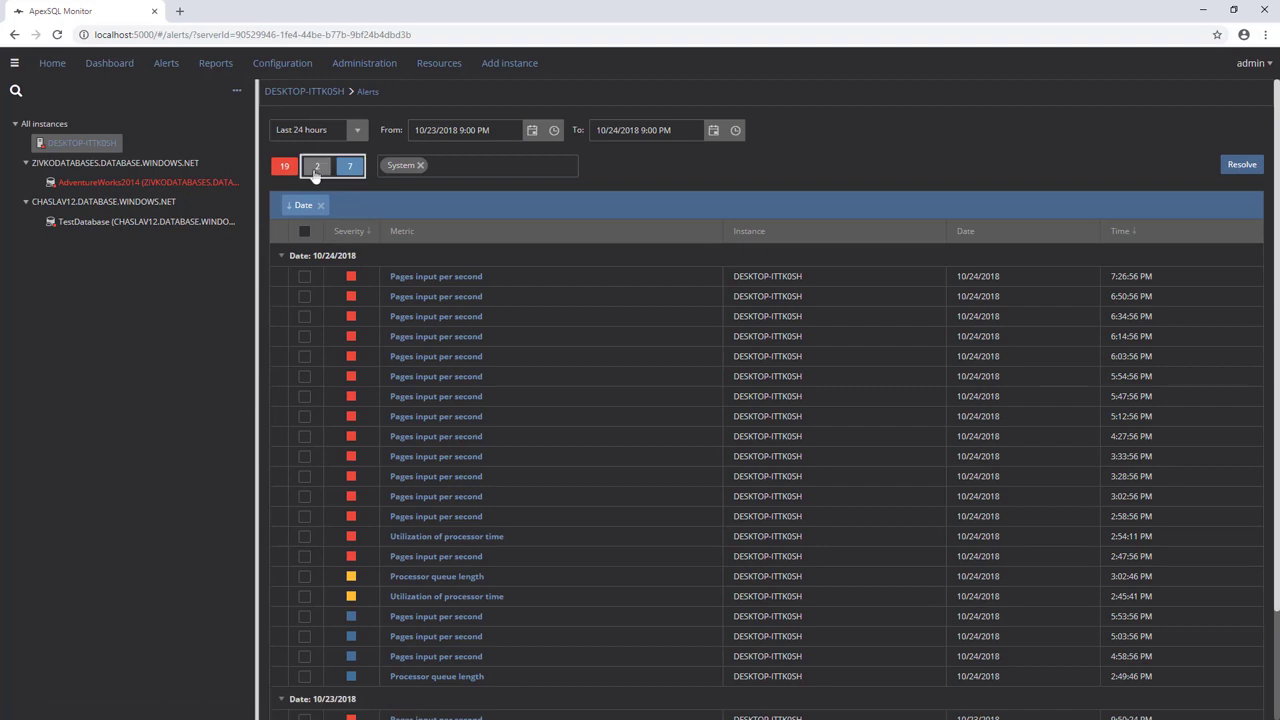
click(316, 170)
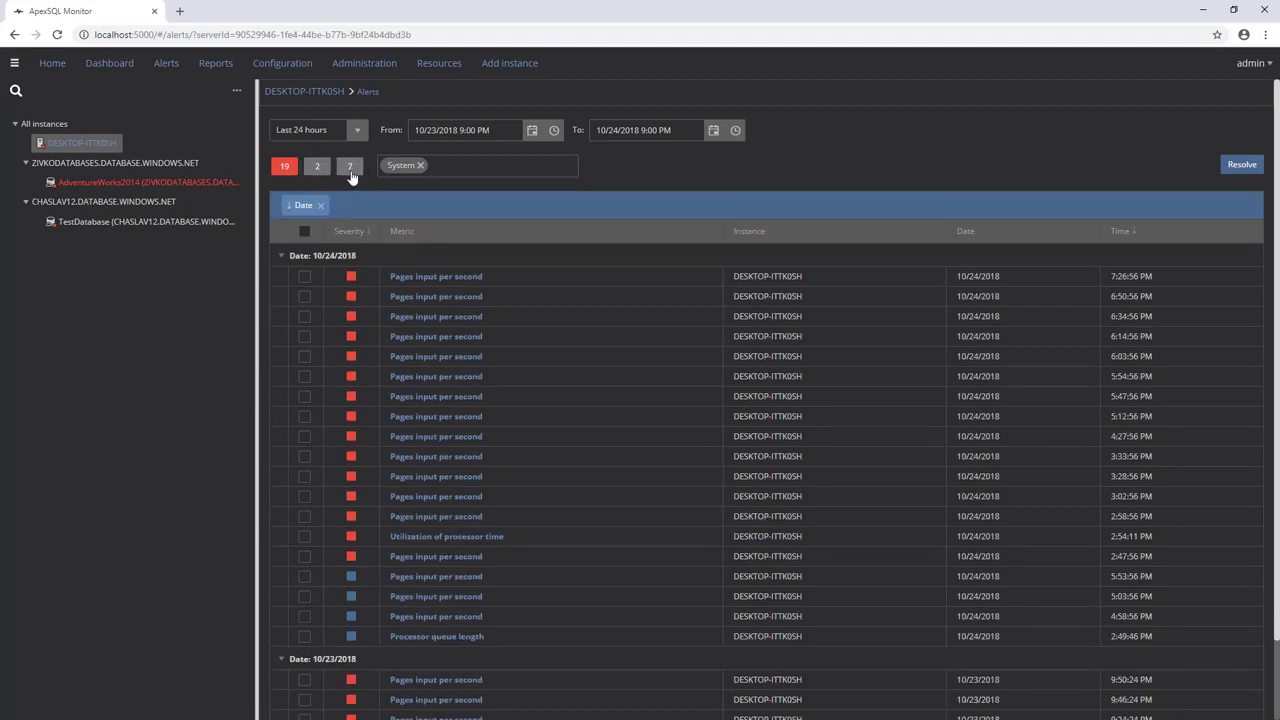
click(350, 168)
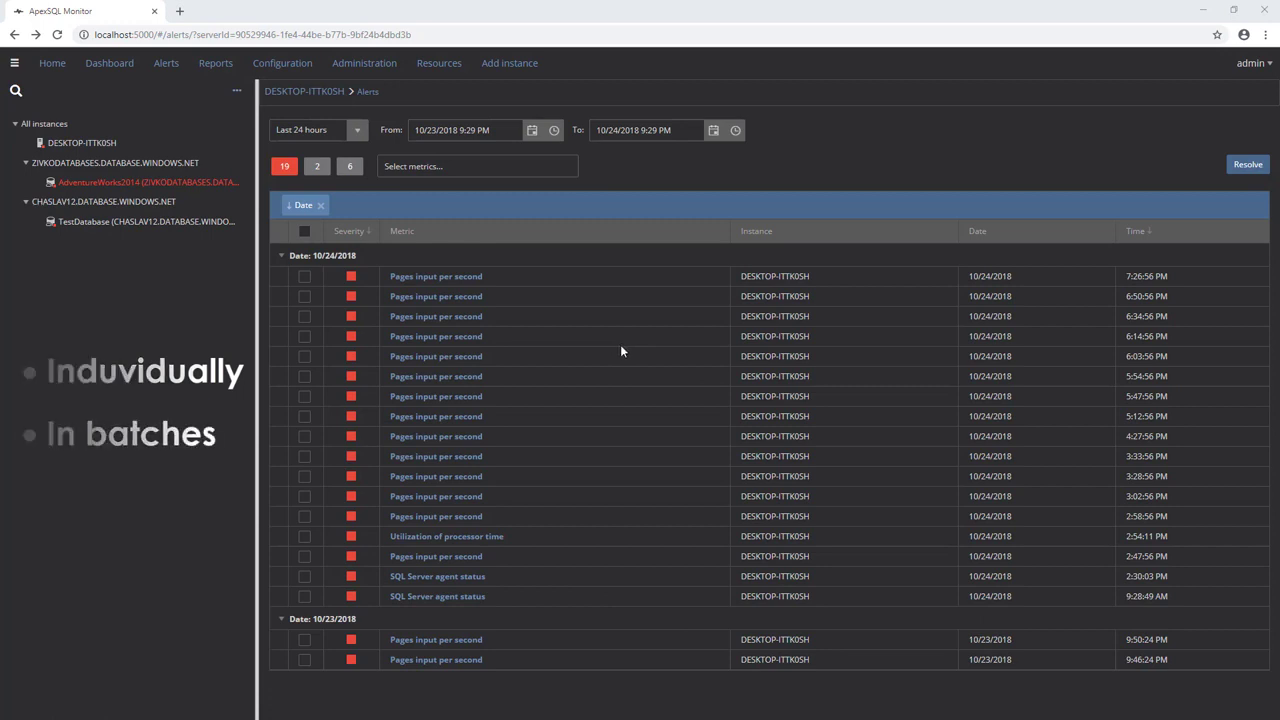
Step: In the newest Pages input per second alert, try the Fixed and Known issue resolution options
click(416, 279)
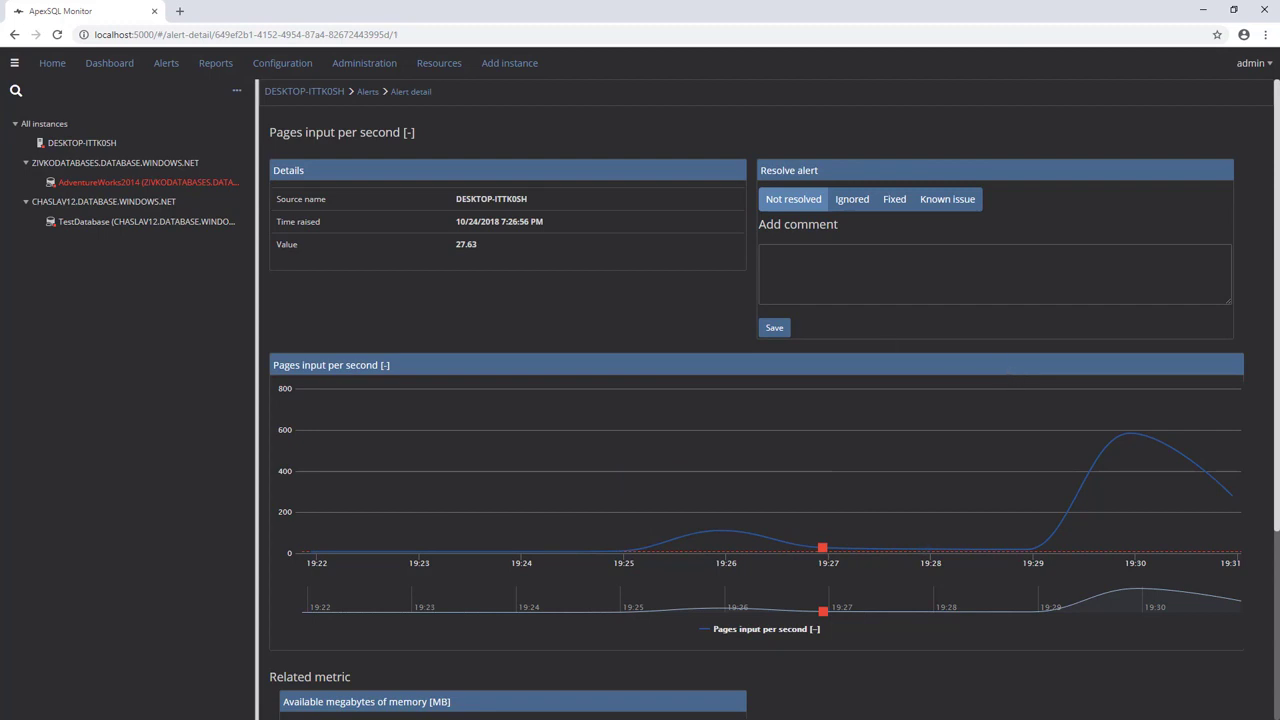
click(880, 294)
click(894, 206)
click(925, 211)
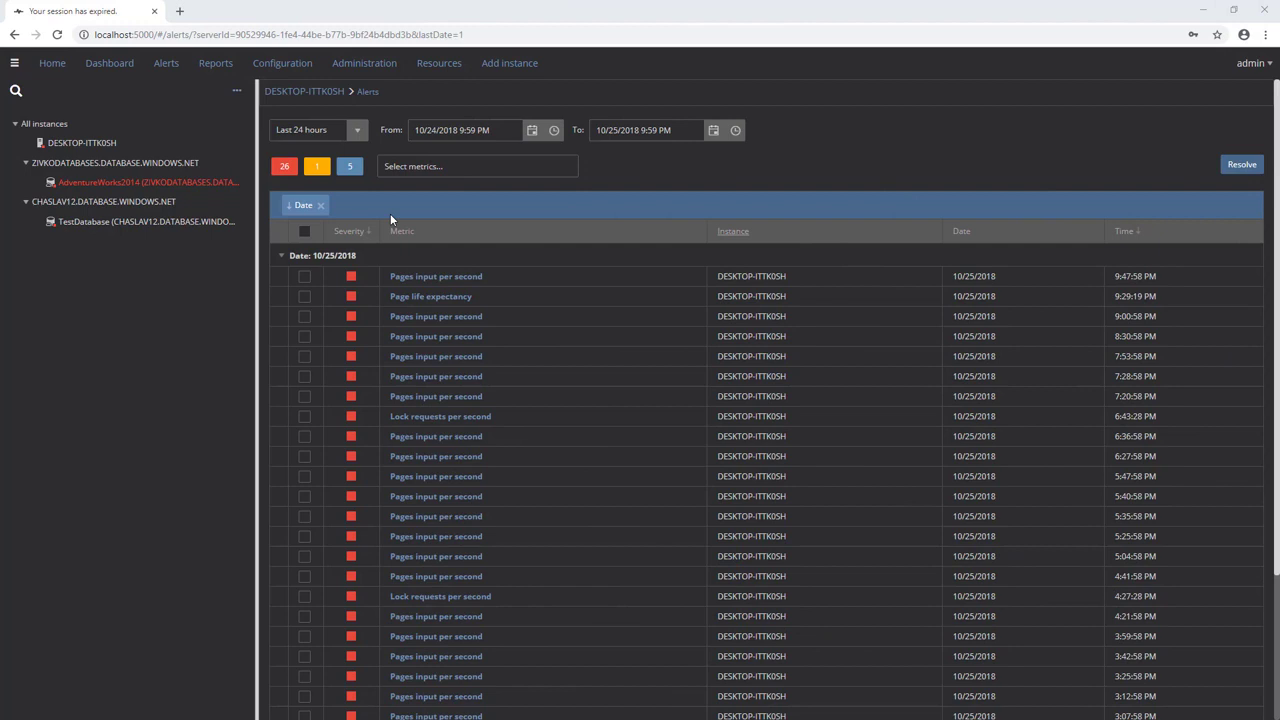
Step: Mark the medium Pages input per second alert Fixed with comment 'Resolved with a disk drive change'
click(285, 168)
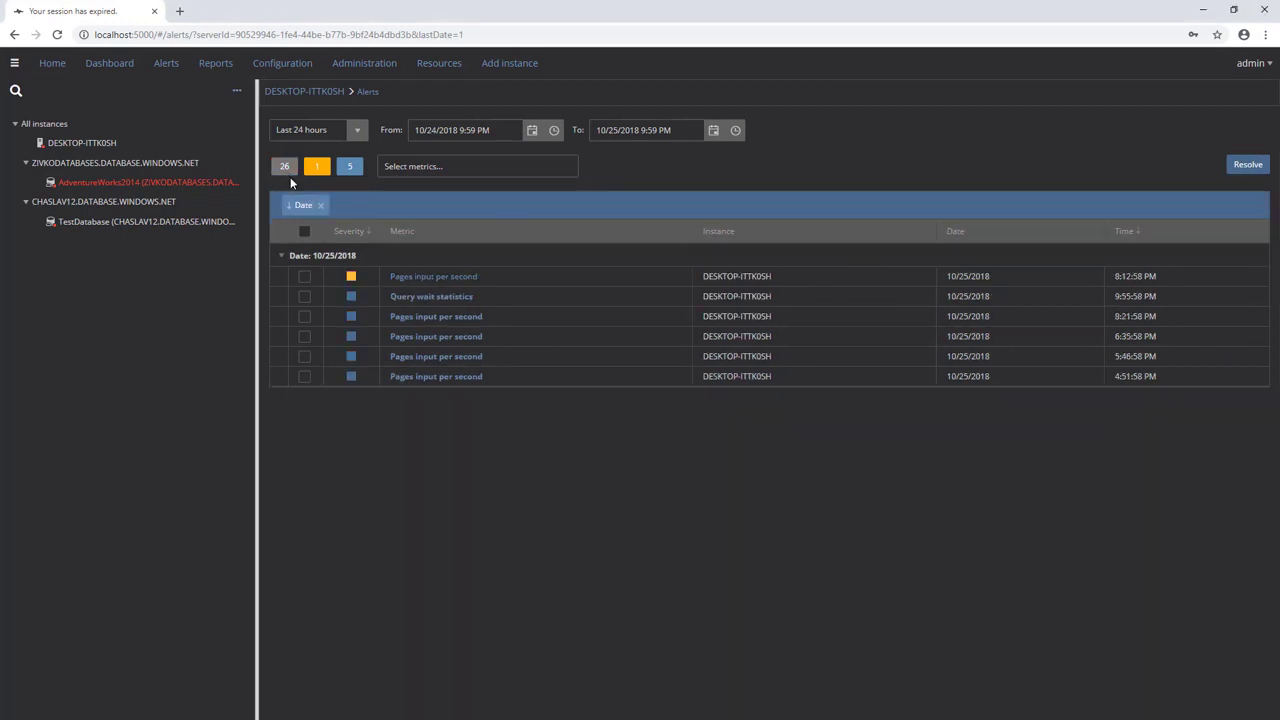
click(462, 278)
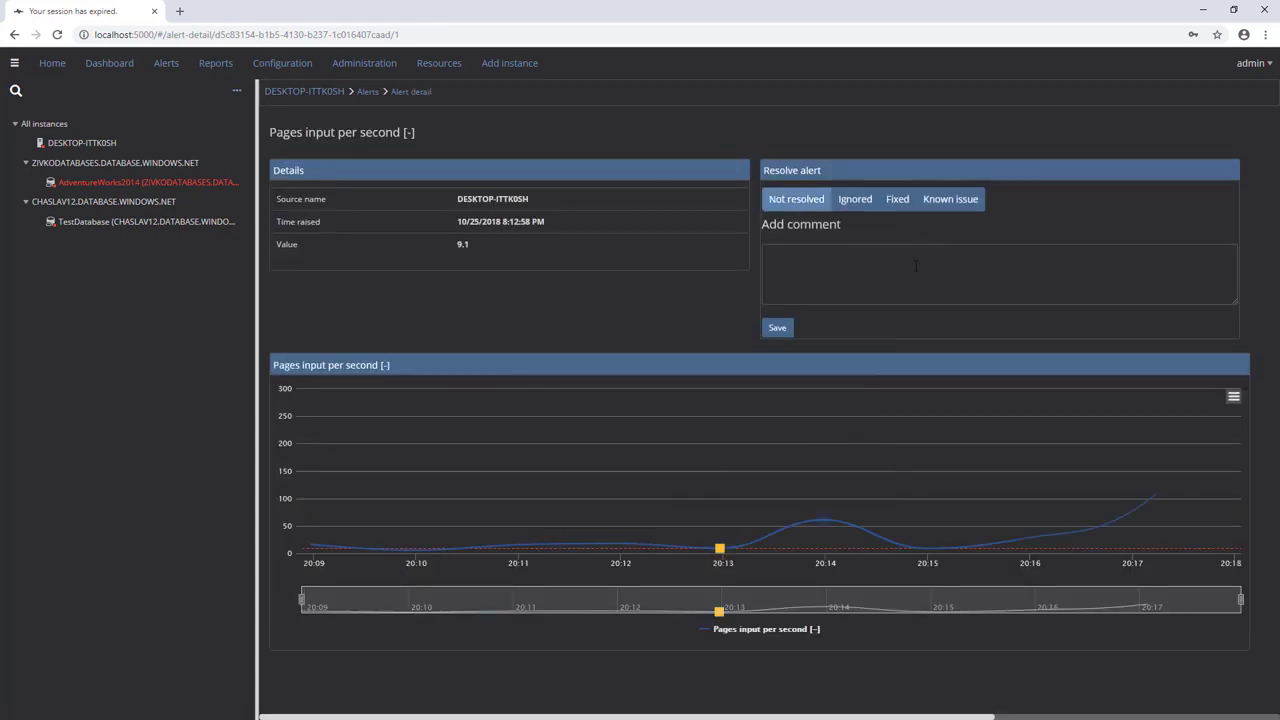
click(898, 204)
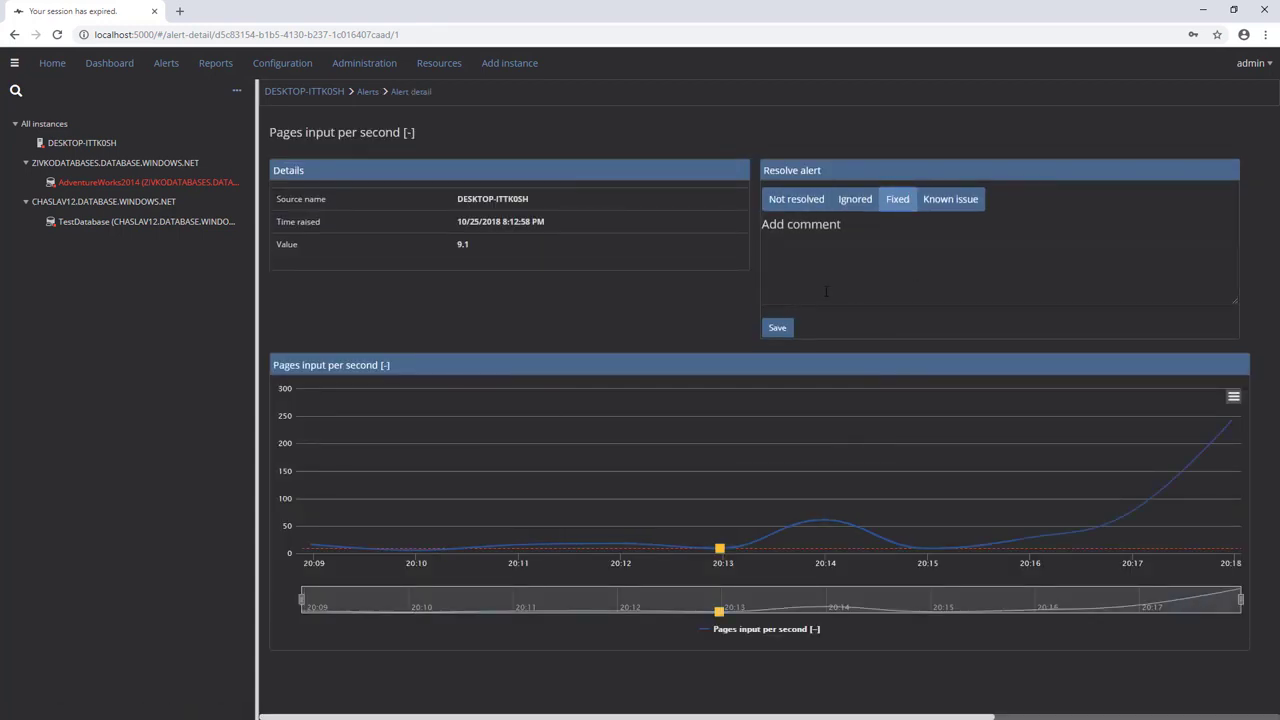
click(795, 266)
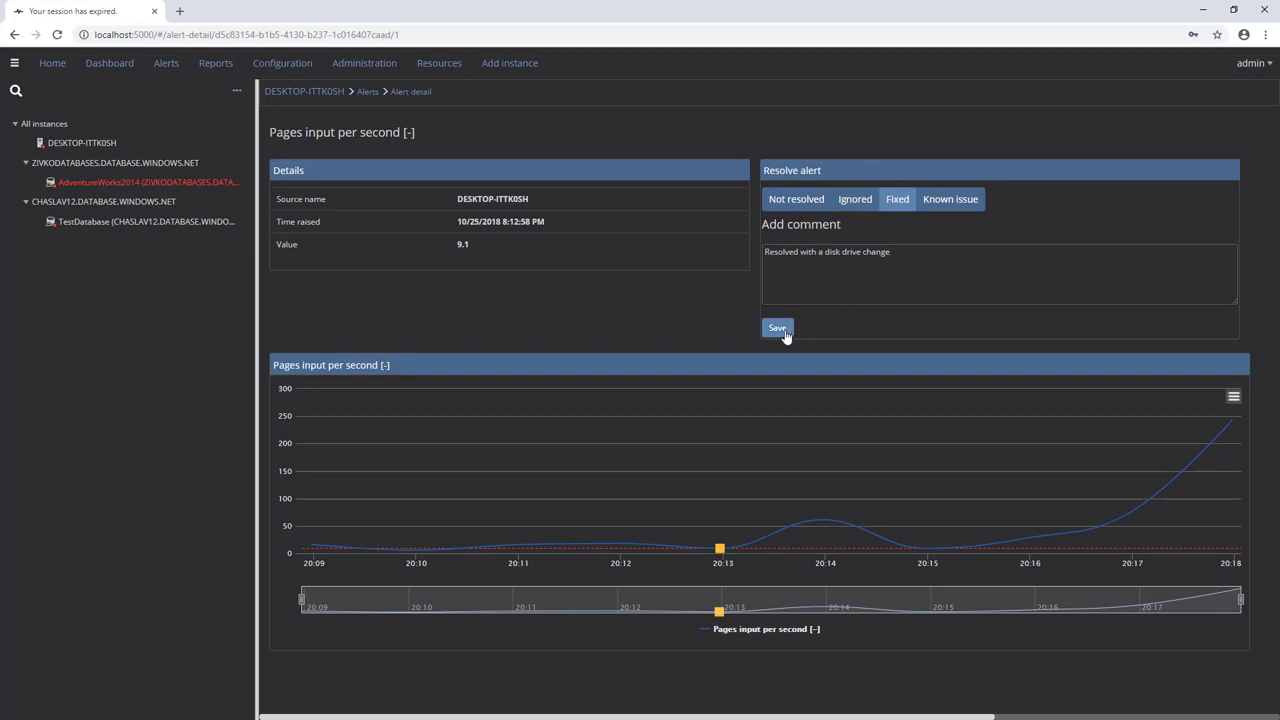
click(779, 330)
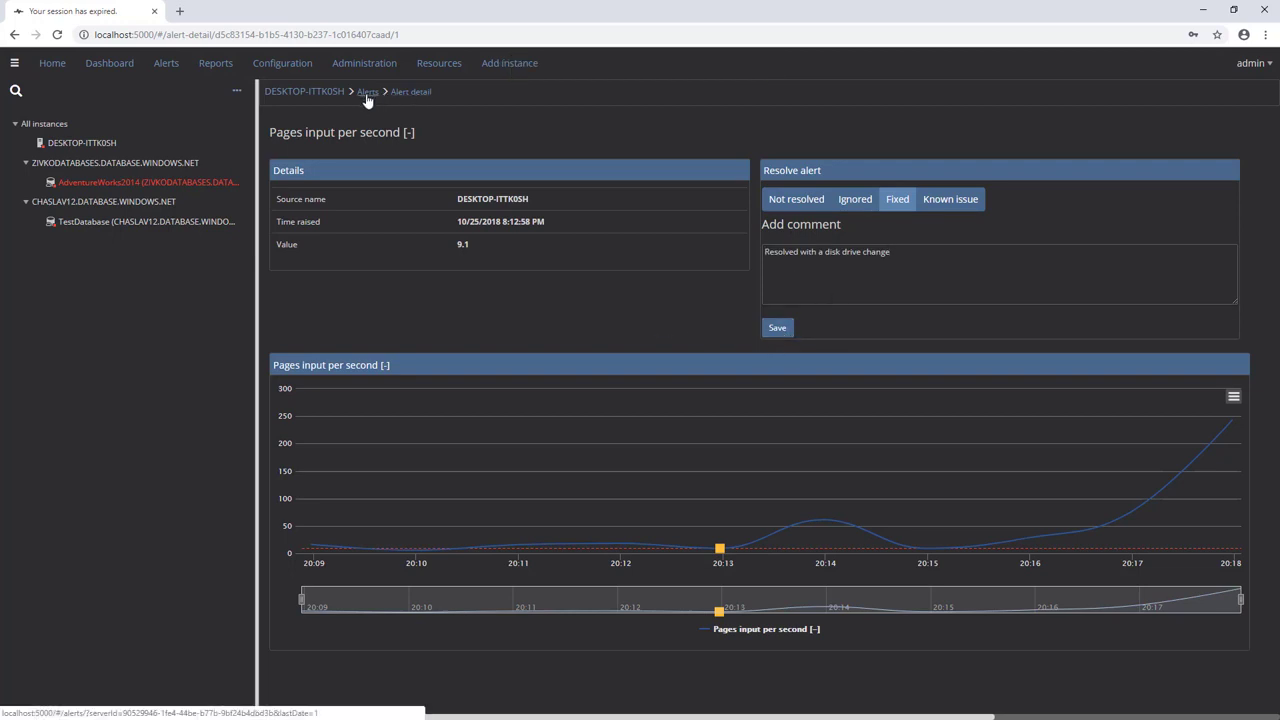
click(367, 92)
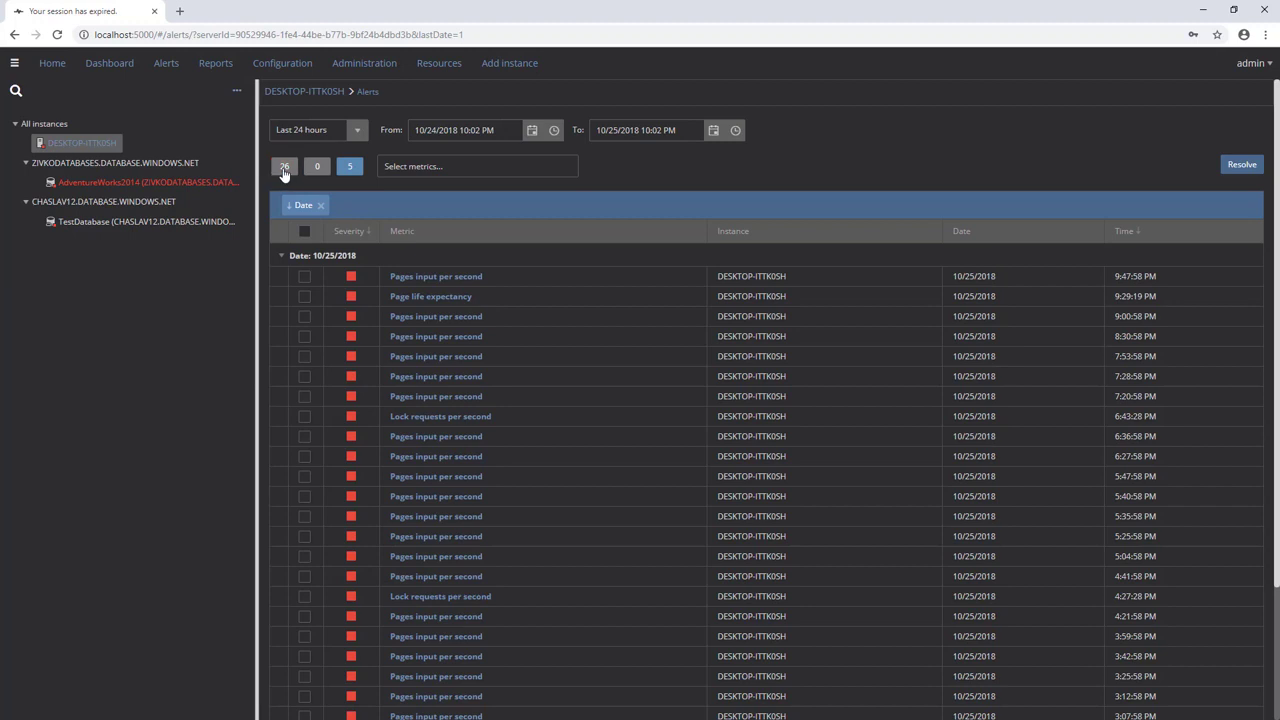
Step: Comment 'The issue is reviewed but not fixed yet' on the Query wait statistics alert and save
click(288, 167)
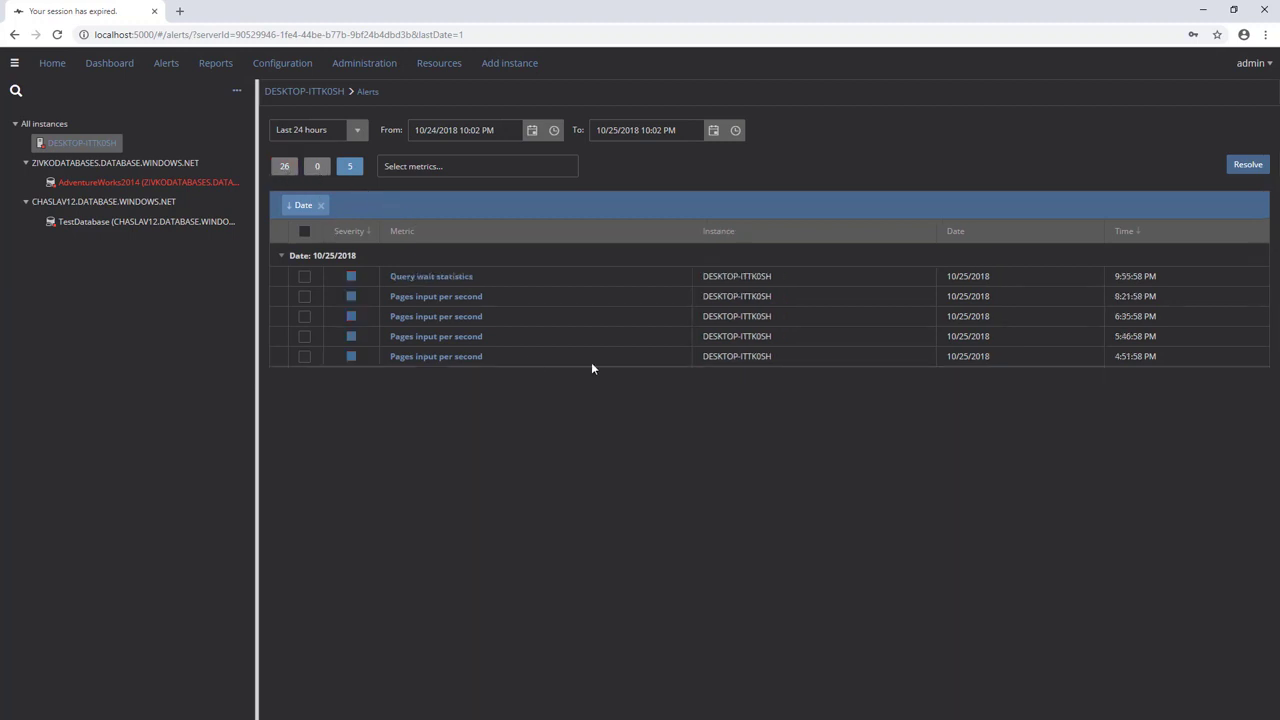
click(431, 278)
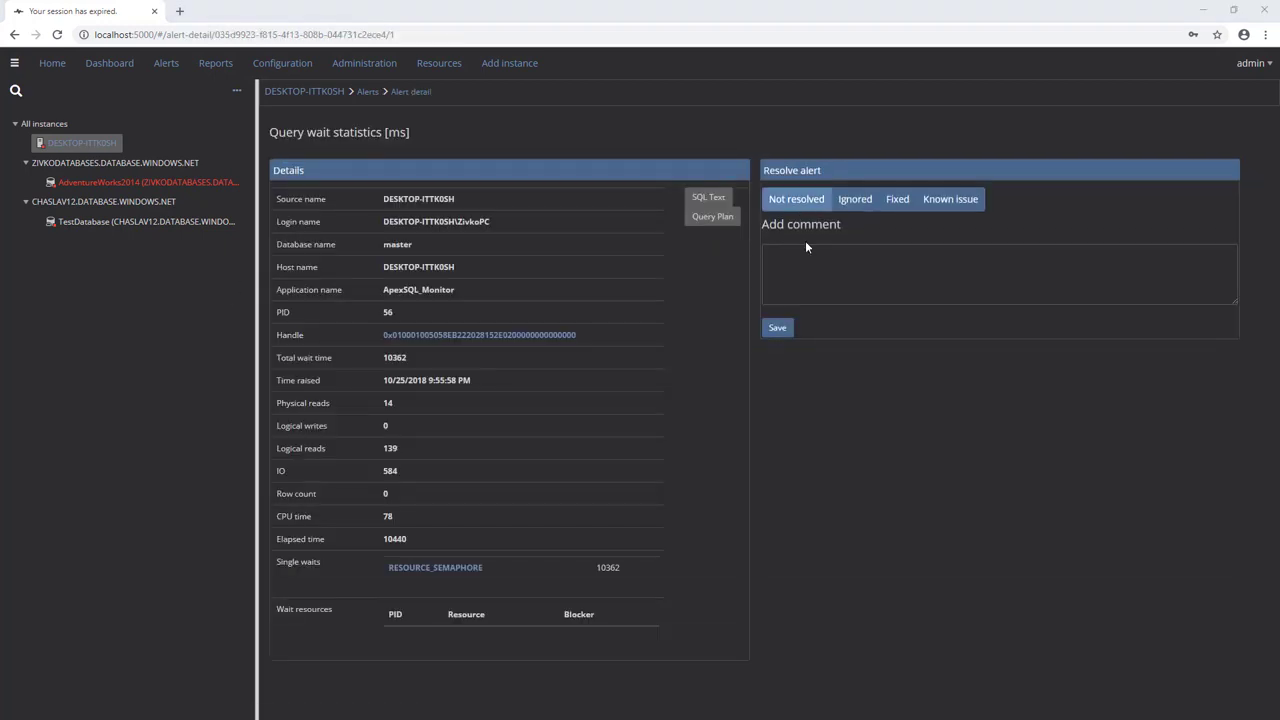
click(838, 271)
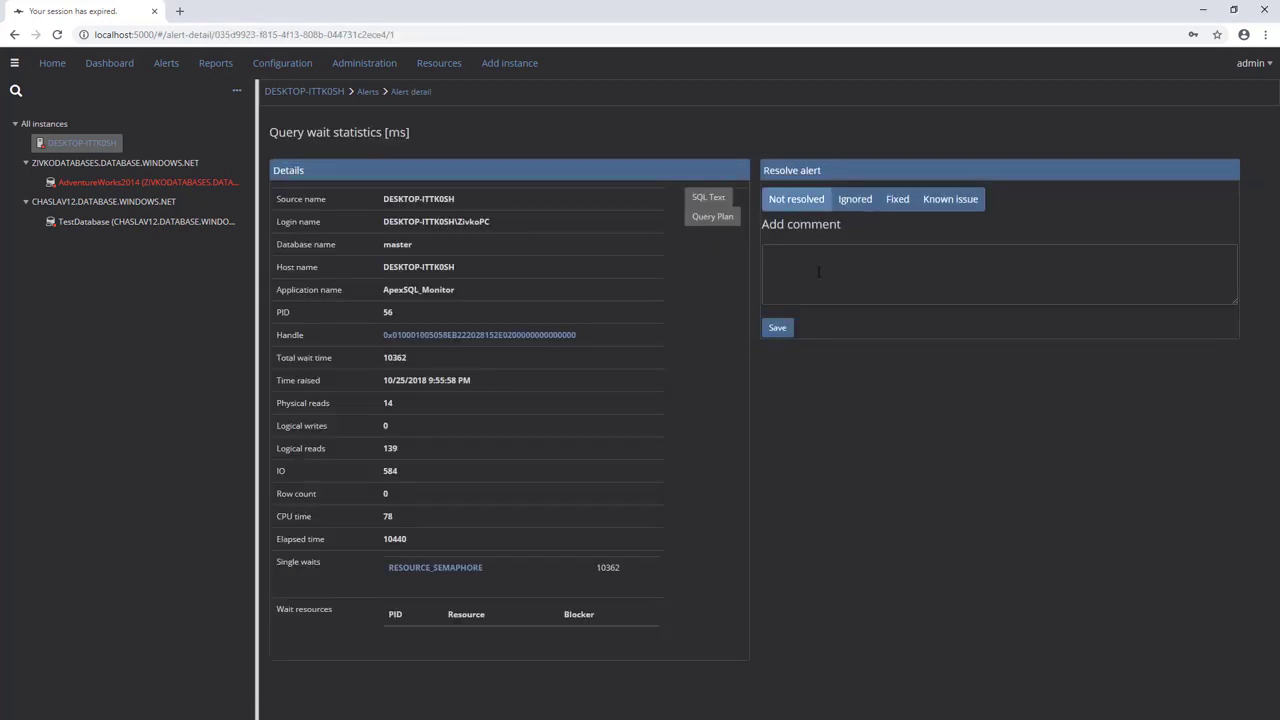
text(The issue is reviewed but not fixed yet)
click(776, 328)
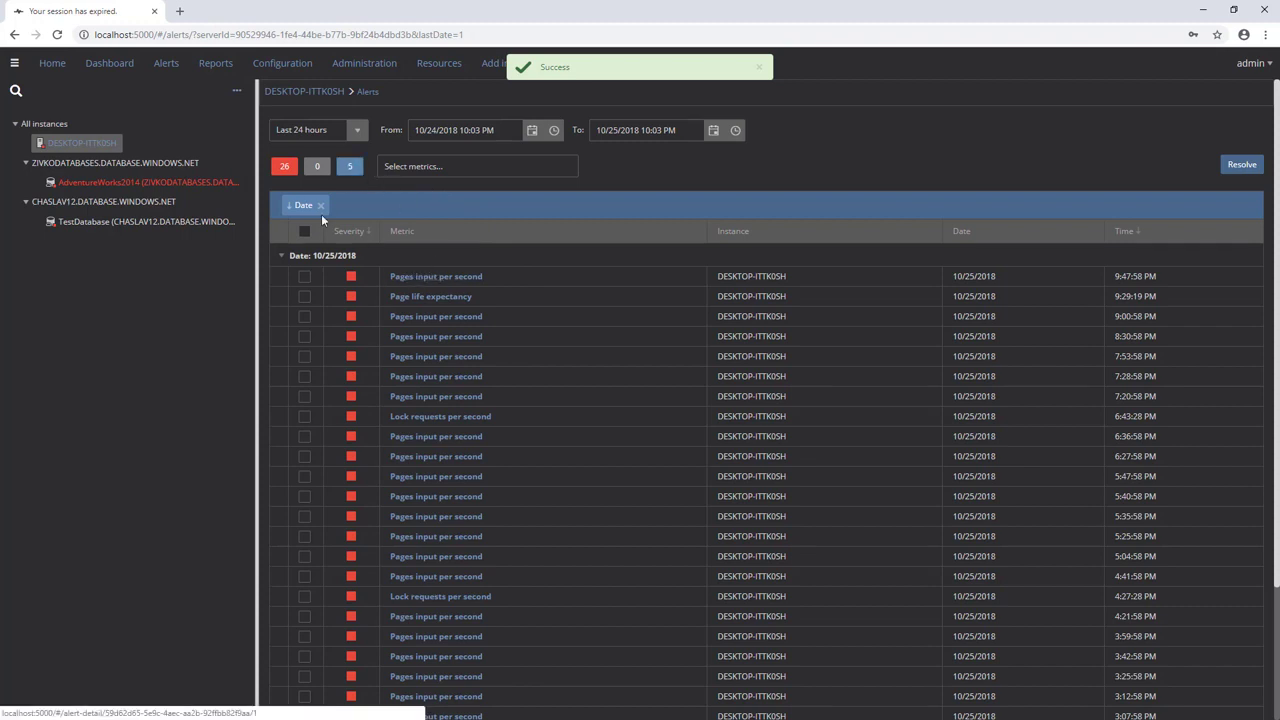
Step: Reopen the Query wait statistics alert to verify it stays Not resolved with the comment
click(284, 166)
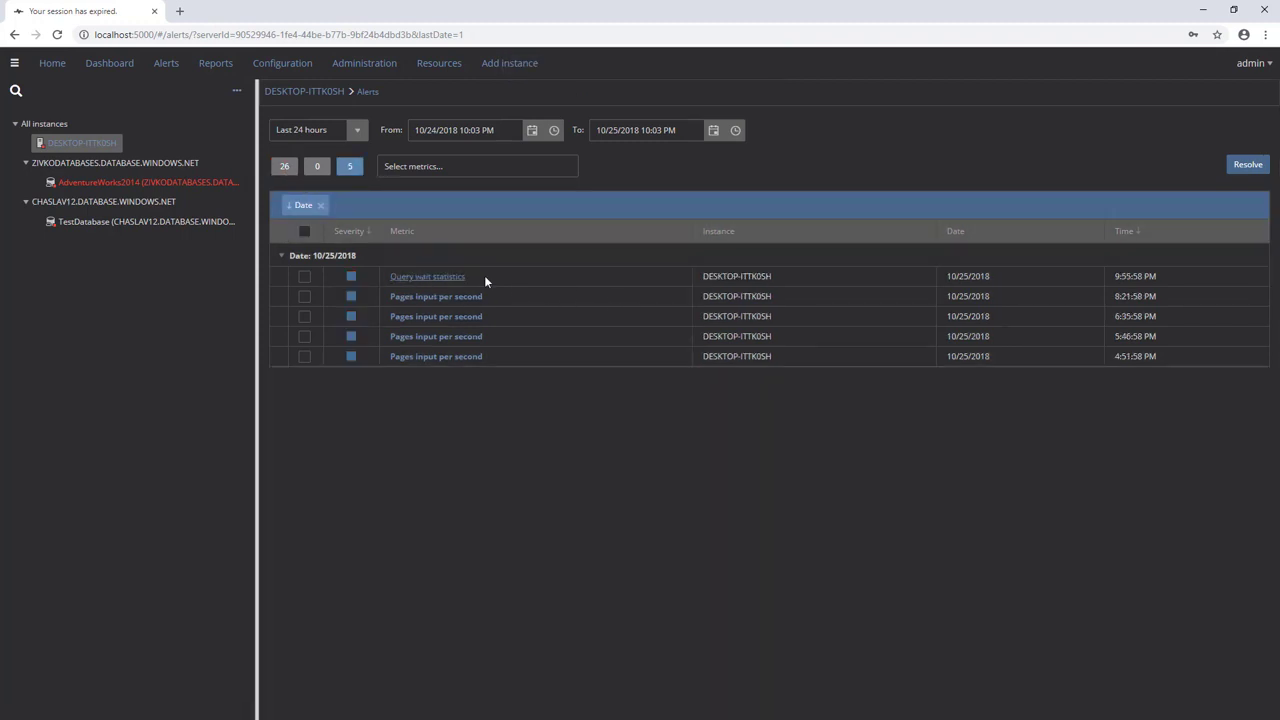
click(419, 284)
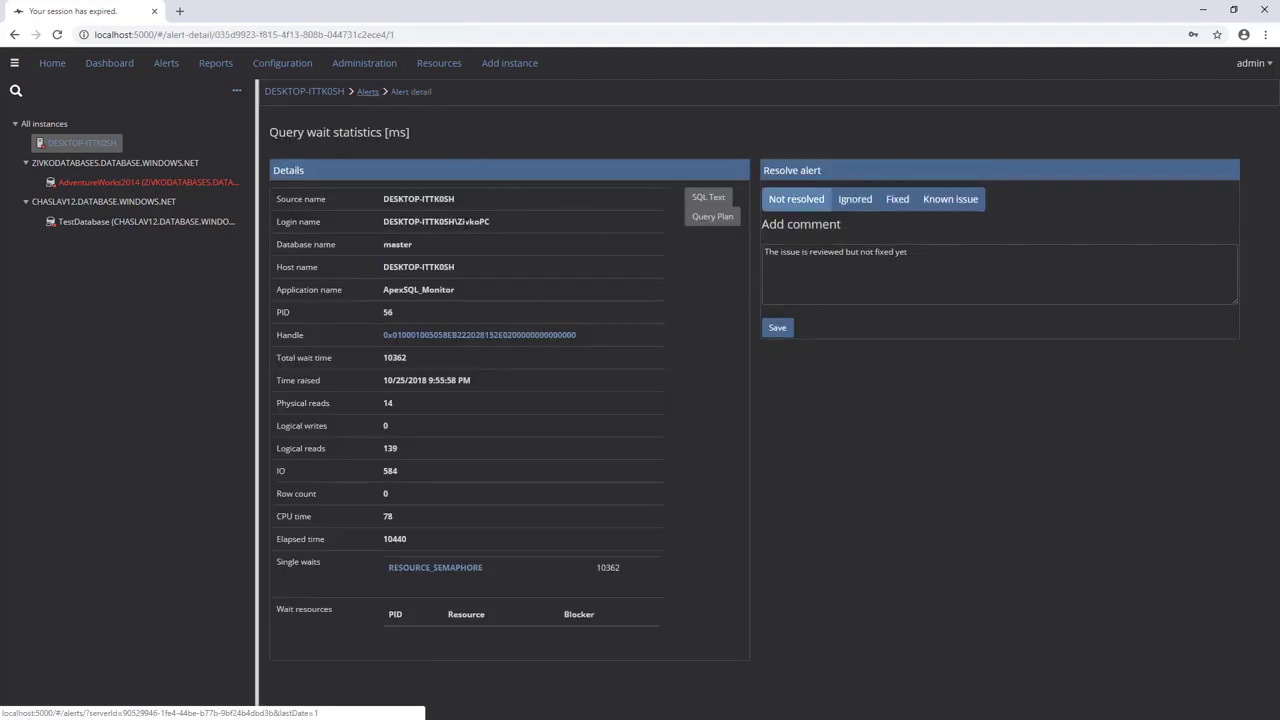
click(368, 91)
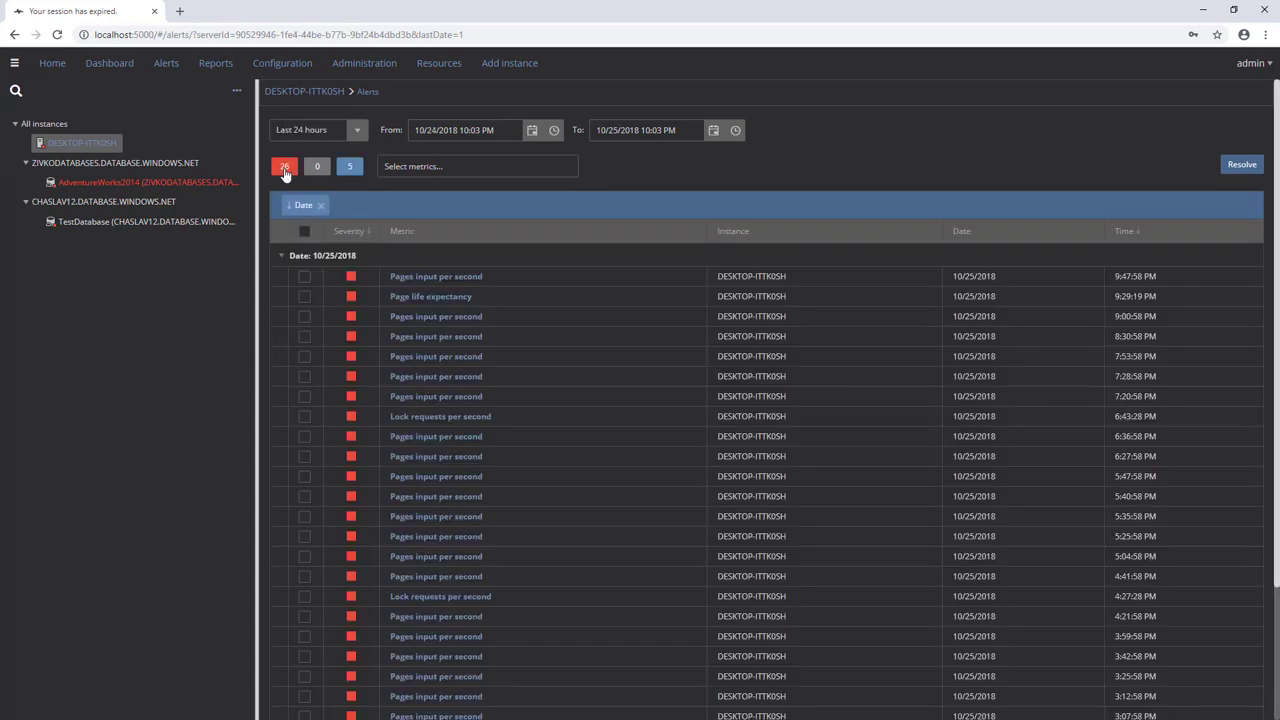
Step: Select all four low-severity Pages input per second alerts and try resolving them without a comment
click(284, 168)
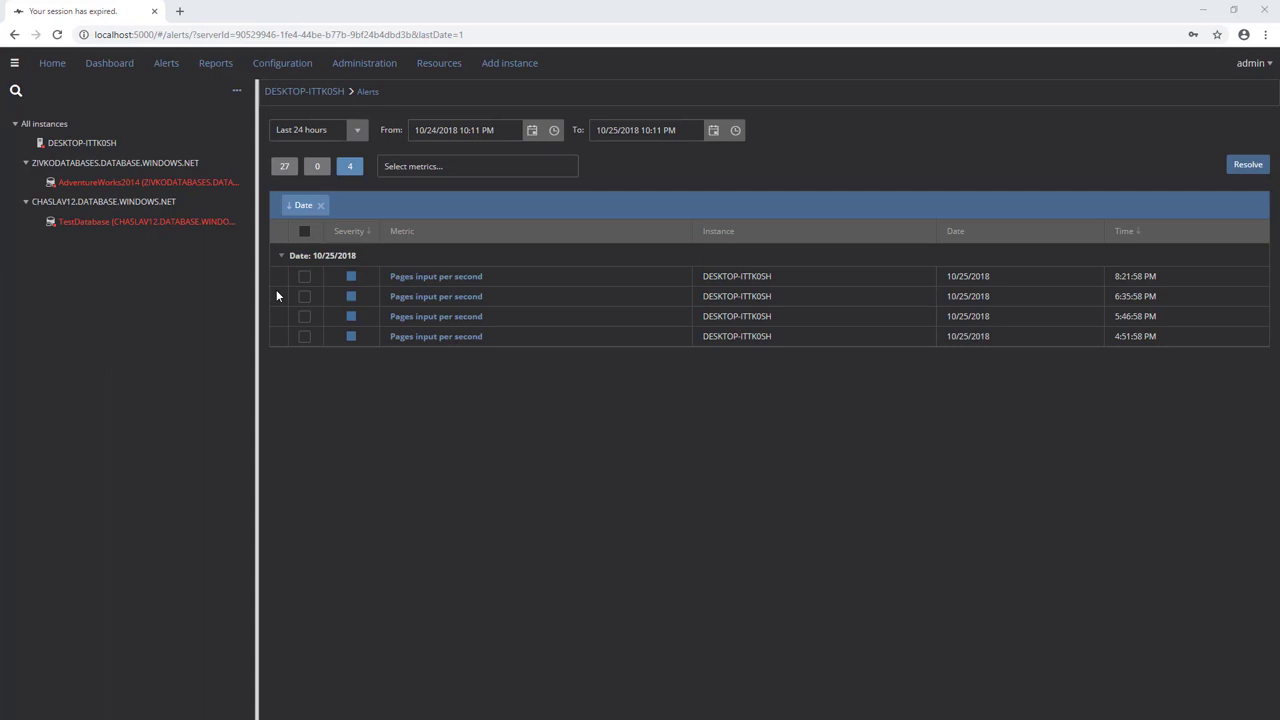
click(305, 233)
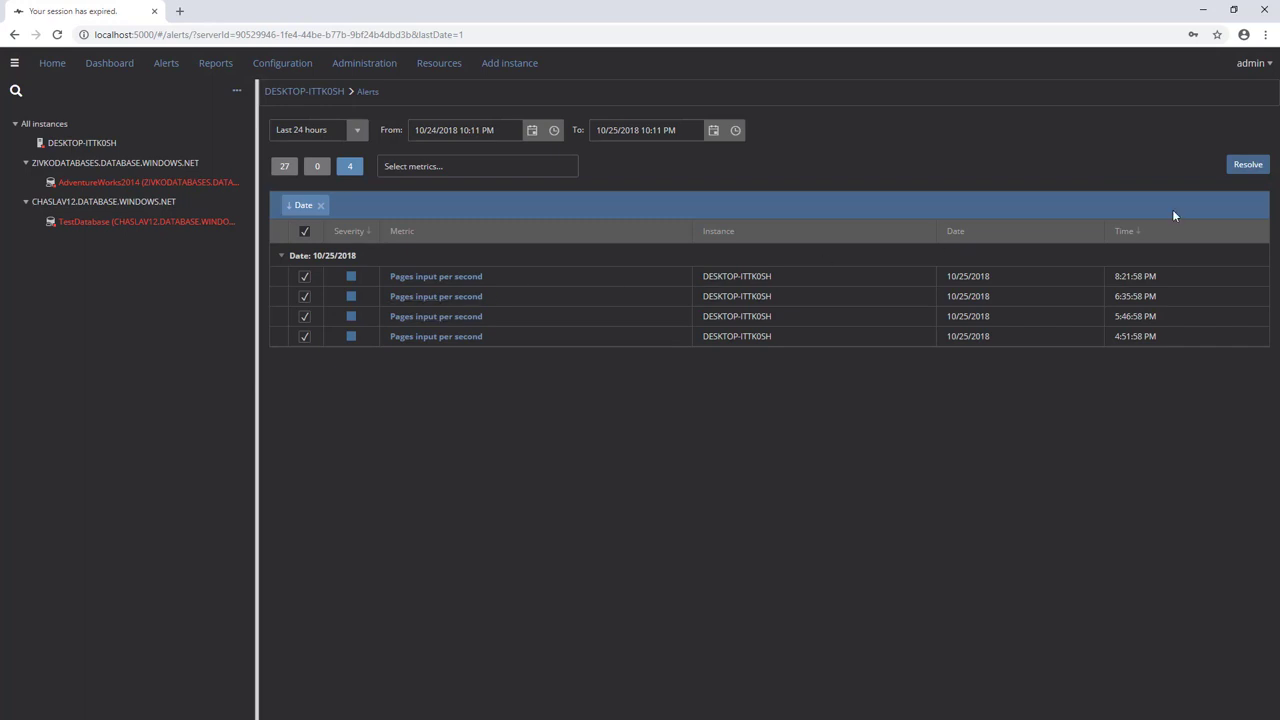
click(1257, 176)
Step: Uncheck Force comments on resolution in Administration > Alerts options
click(365, 63)
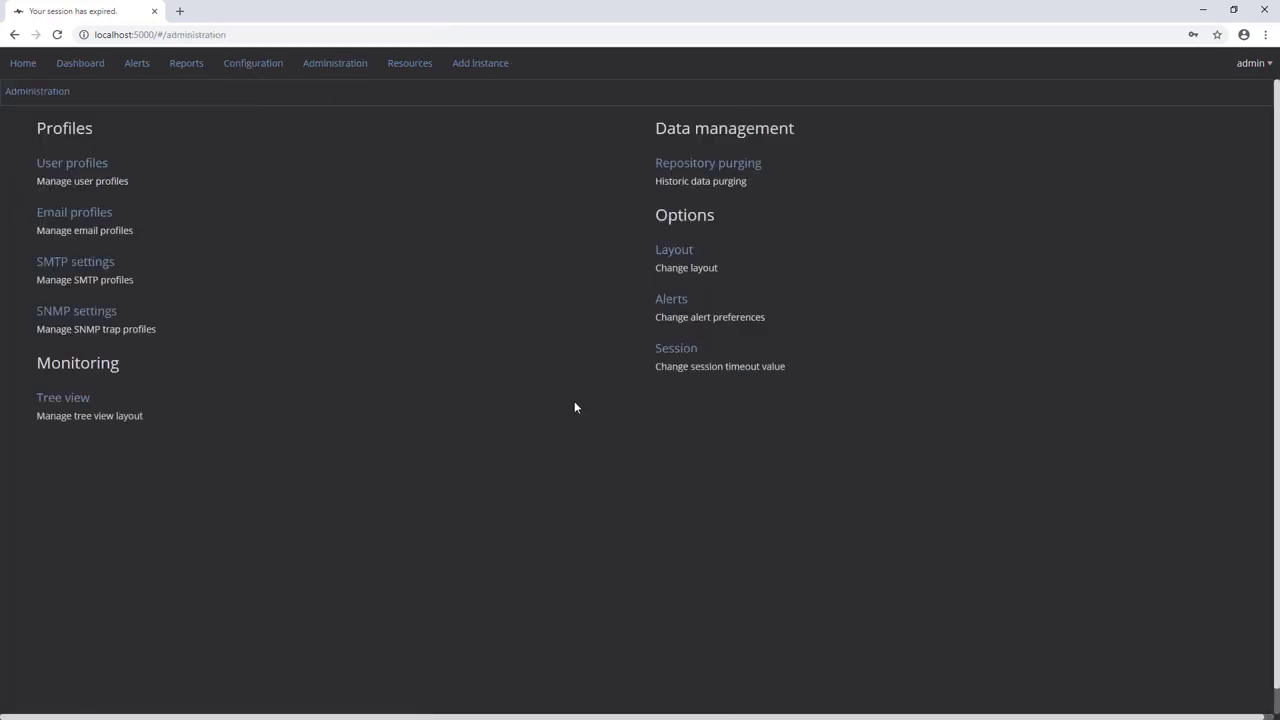
click(668, 312)
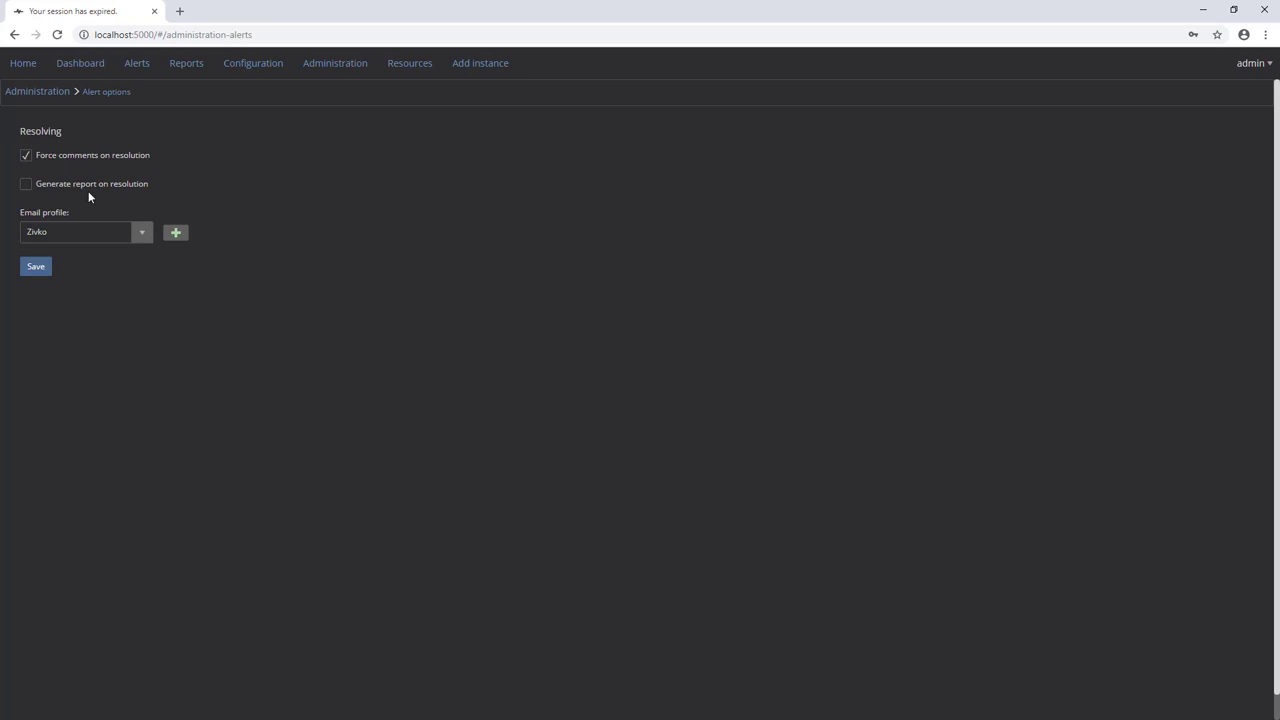
click(38, 155)
click(137, 63)
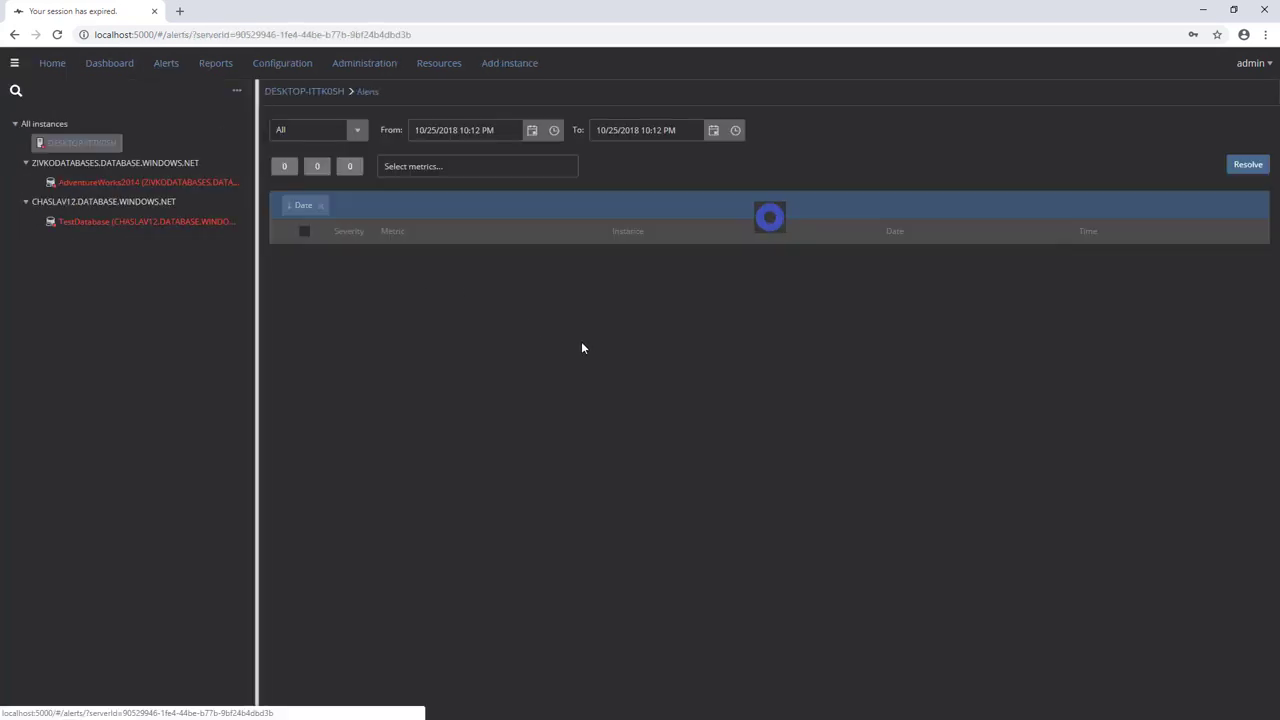
Step: Retry resolving the four low-severity alerts, then save the disabled forced-comments setting
click(286, 168)
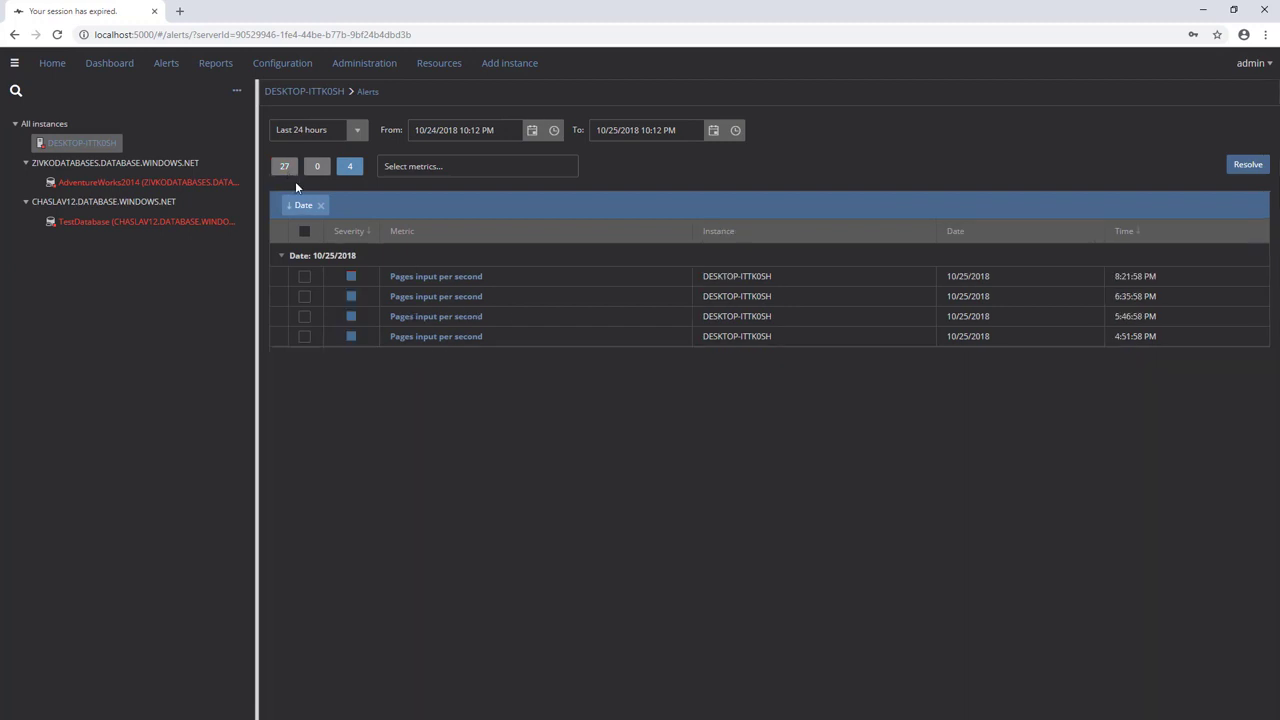
click(304, 231)
click(1240, 168)
click(694, 68)
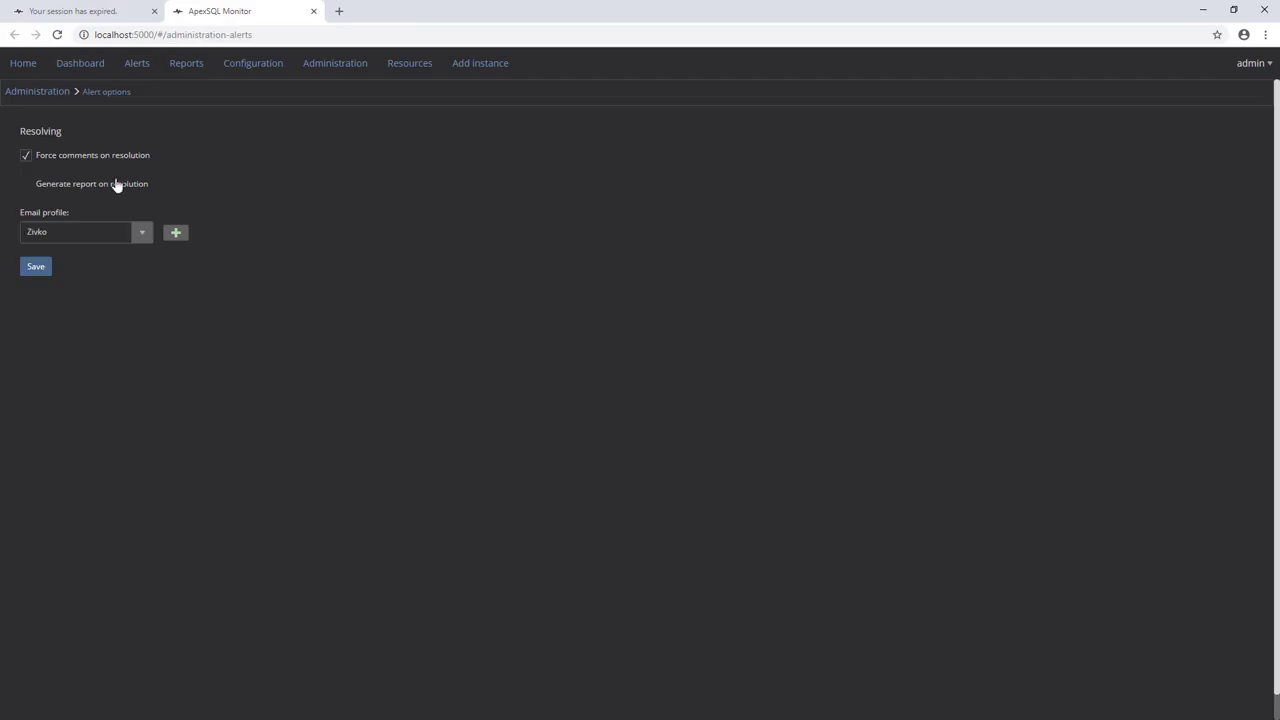
click(36, 268)
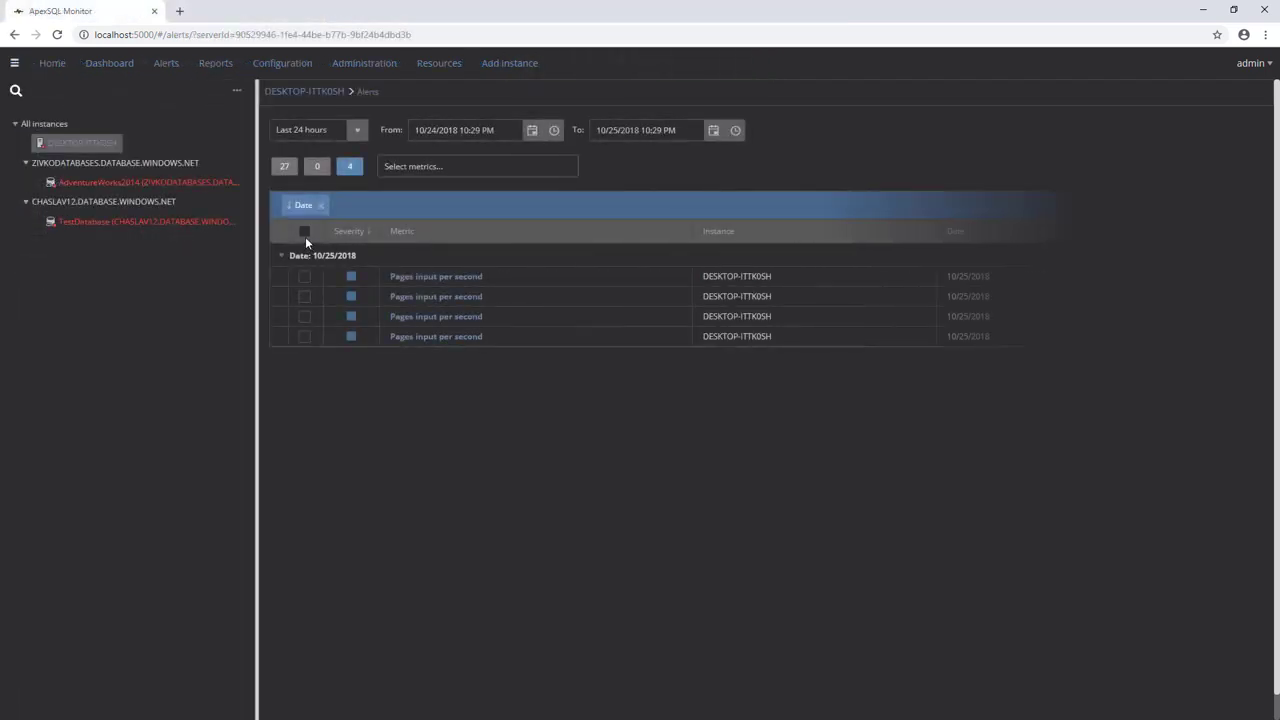
Step: Select all four low-severity alerts and resolve them together
click(305, 233)
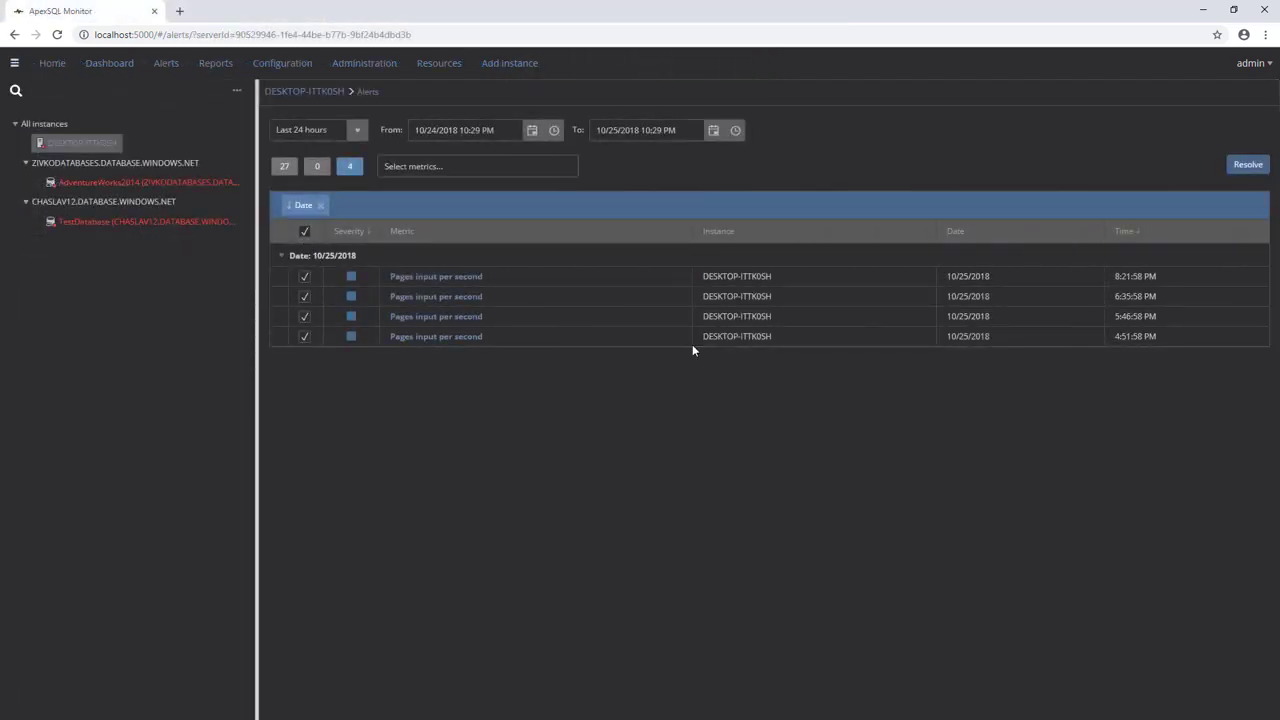
click(1246, 166)
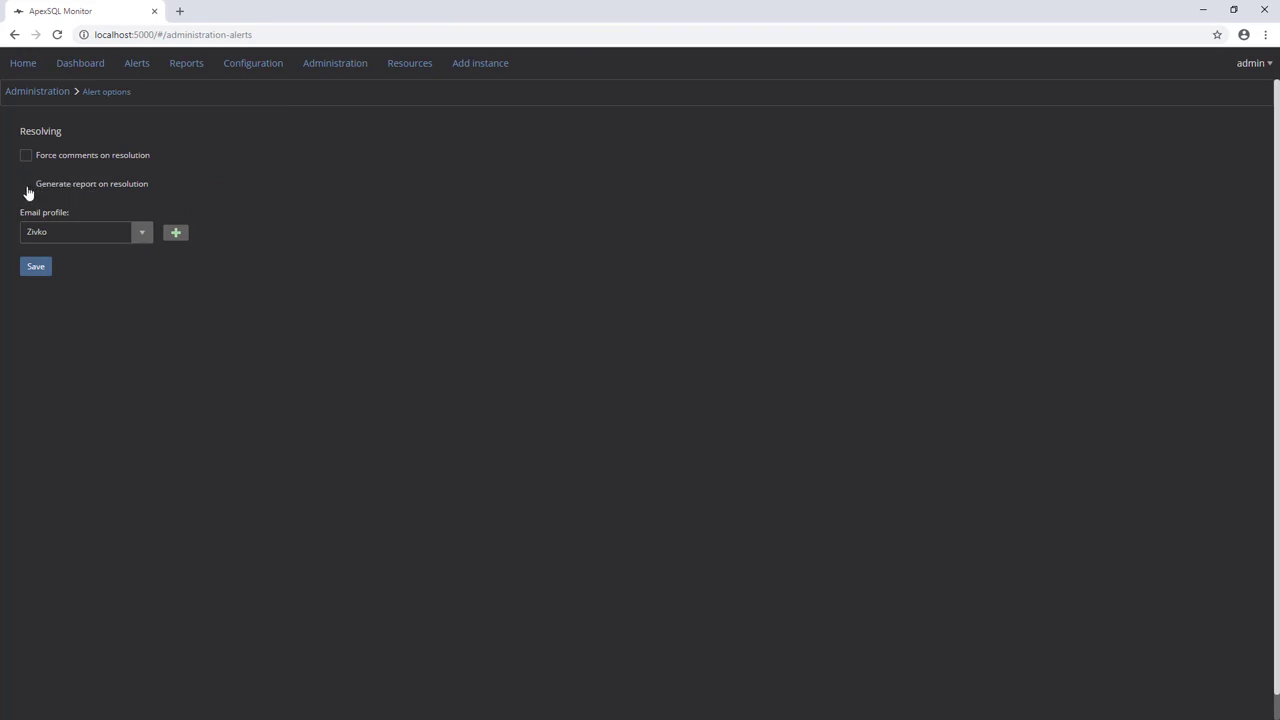
Step: Enable and save Generate report on resolution, then resolve the latest Page life expectancy alert
click(28, 192)
click(40, 268)
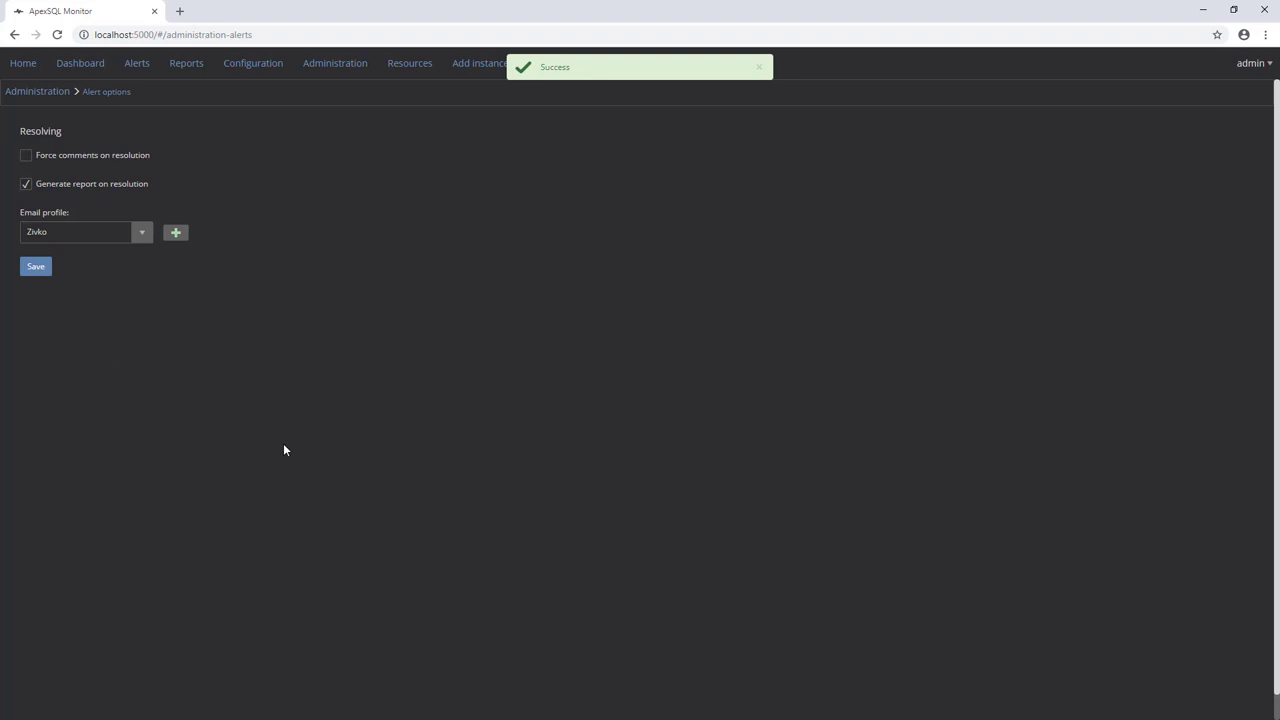
click(143, 65)
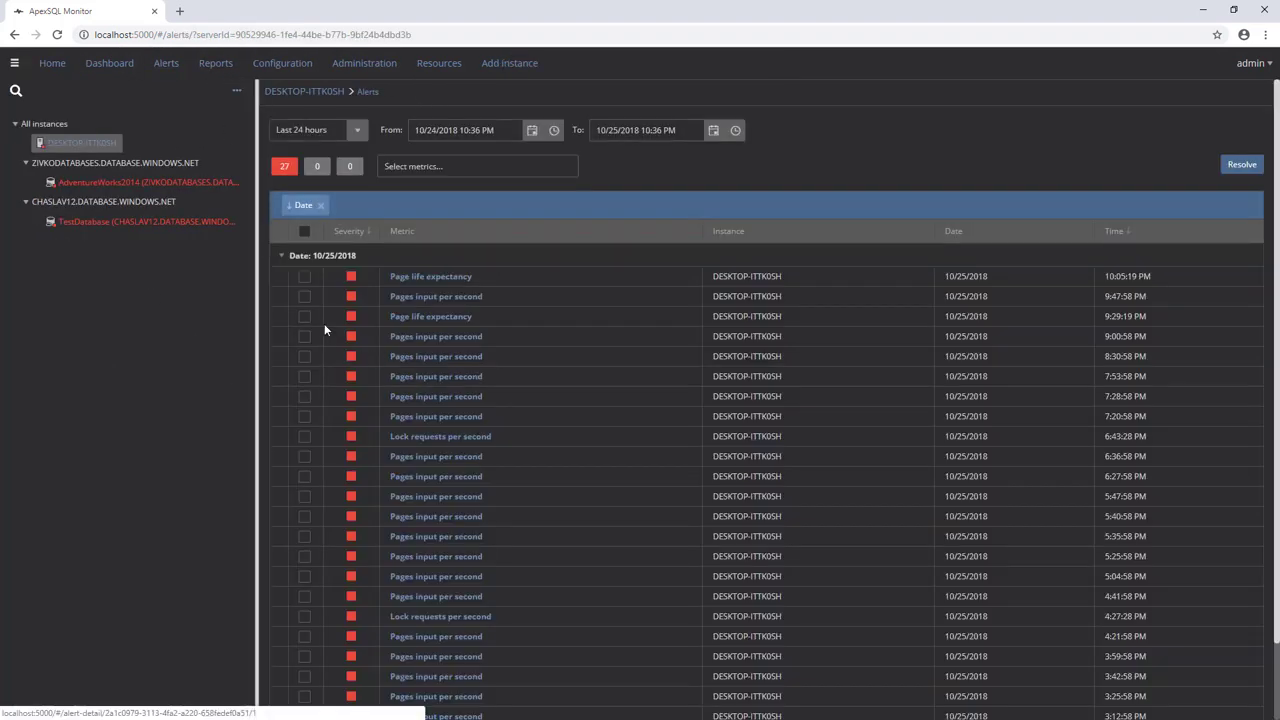
click(304, 279)
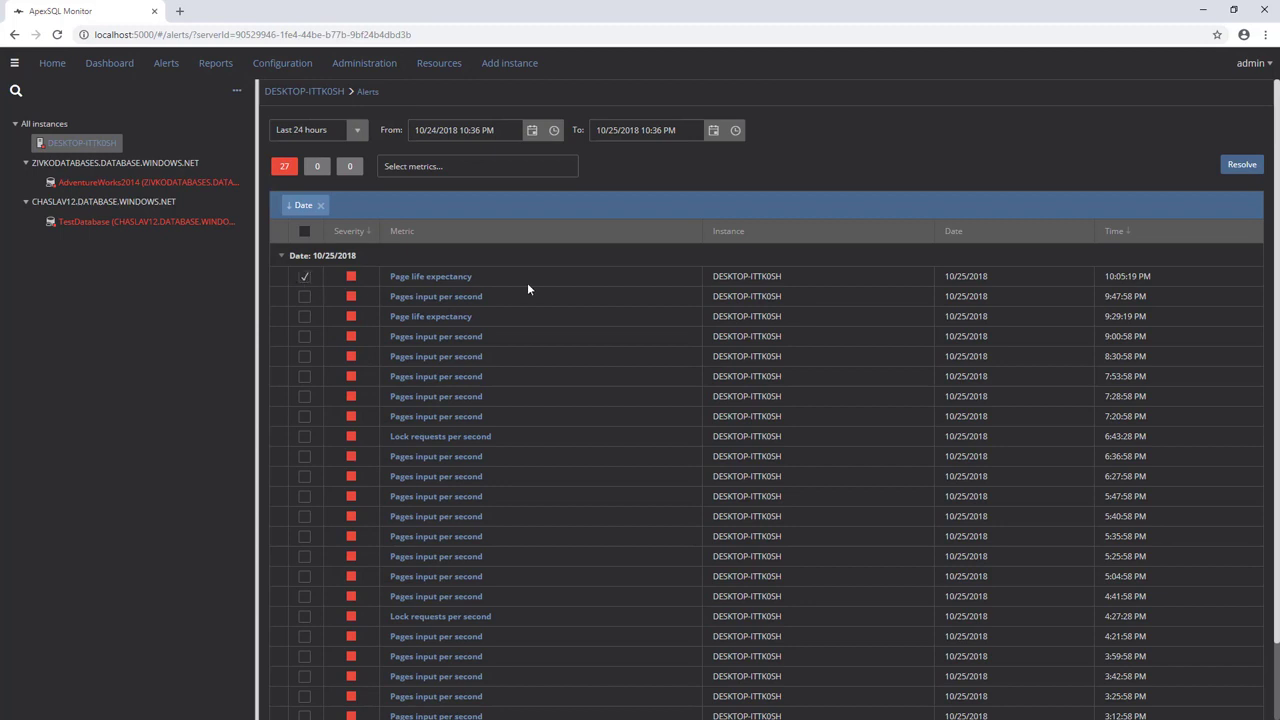
click(1236, 173)
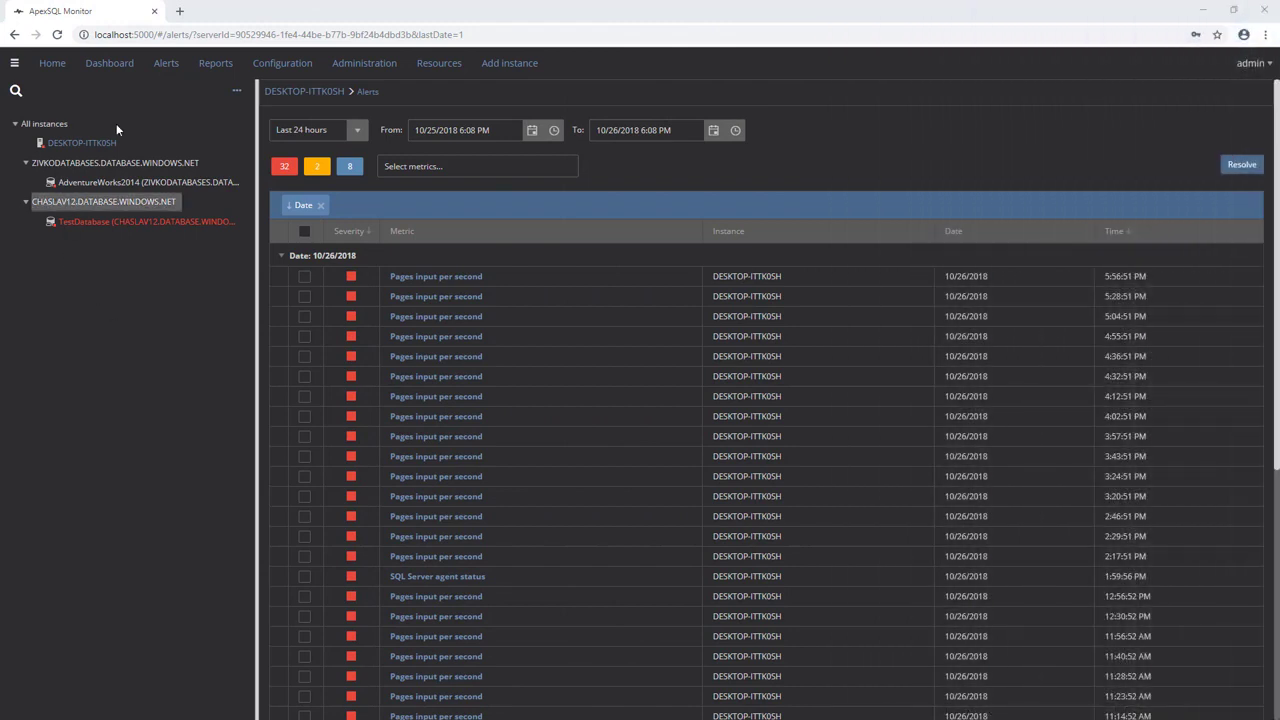
Step: Generate an Alerts status report covering the last 3 days for DESKTOP-ITTK0SH
click(212, 64)
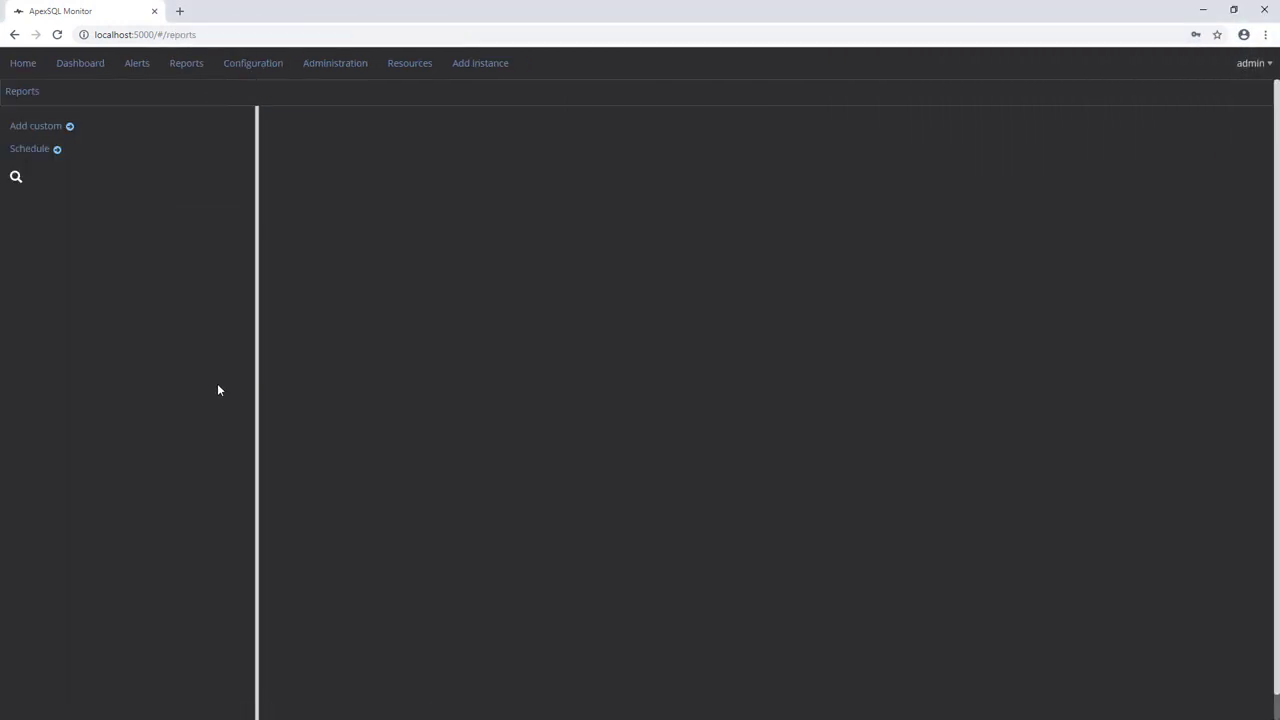
click(46, 515)
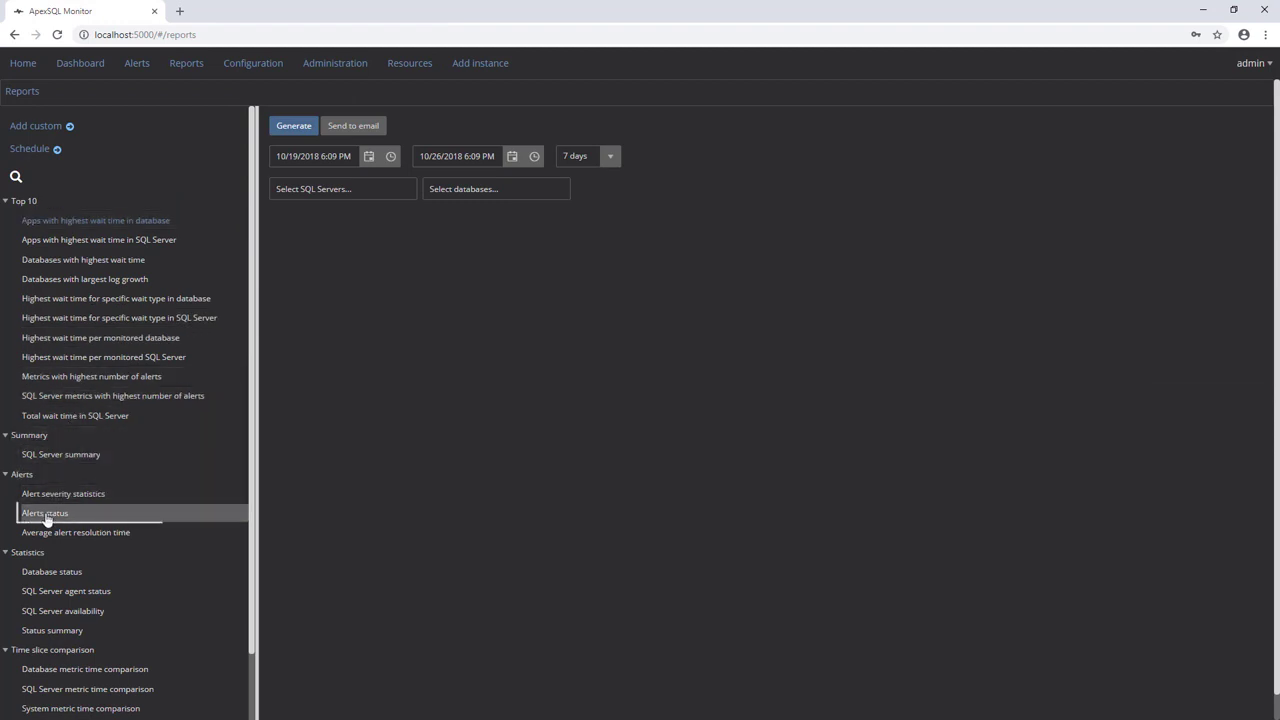
click(609, 158)
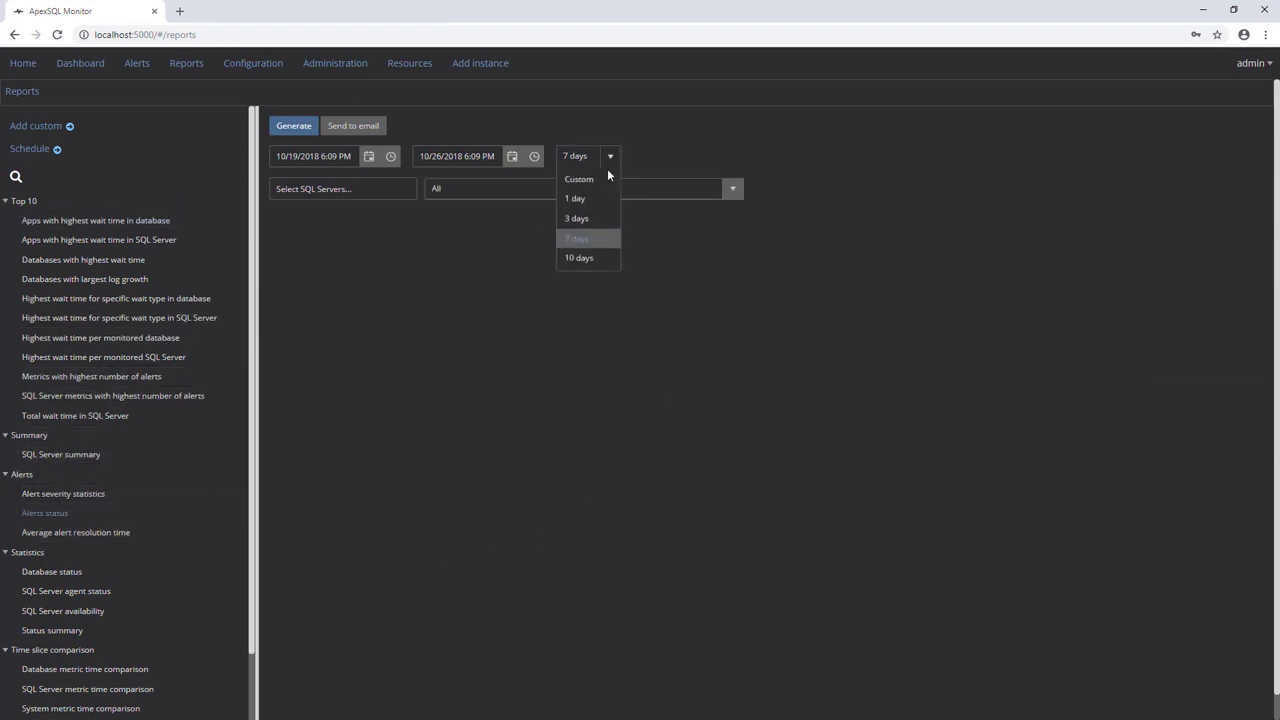
click(578, 218)
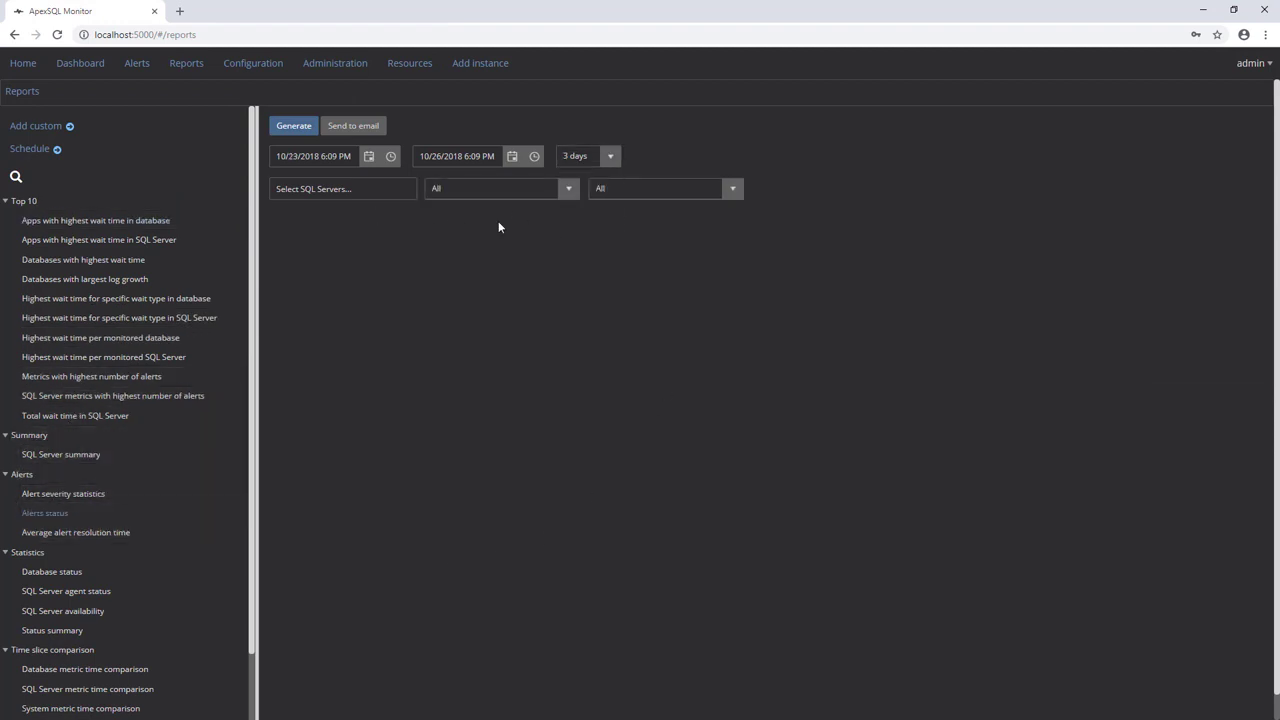
click(370, 196)
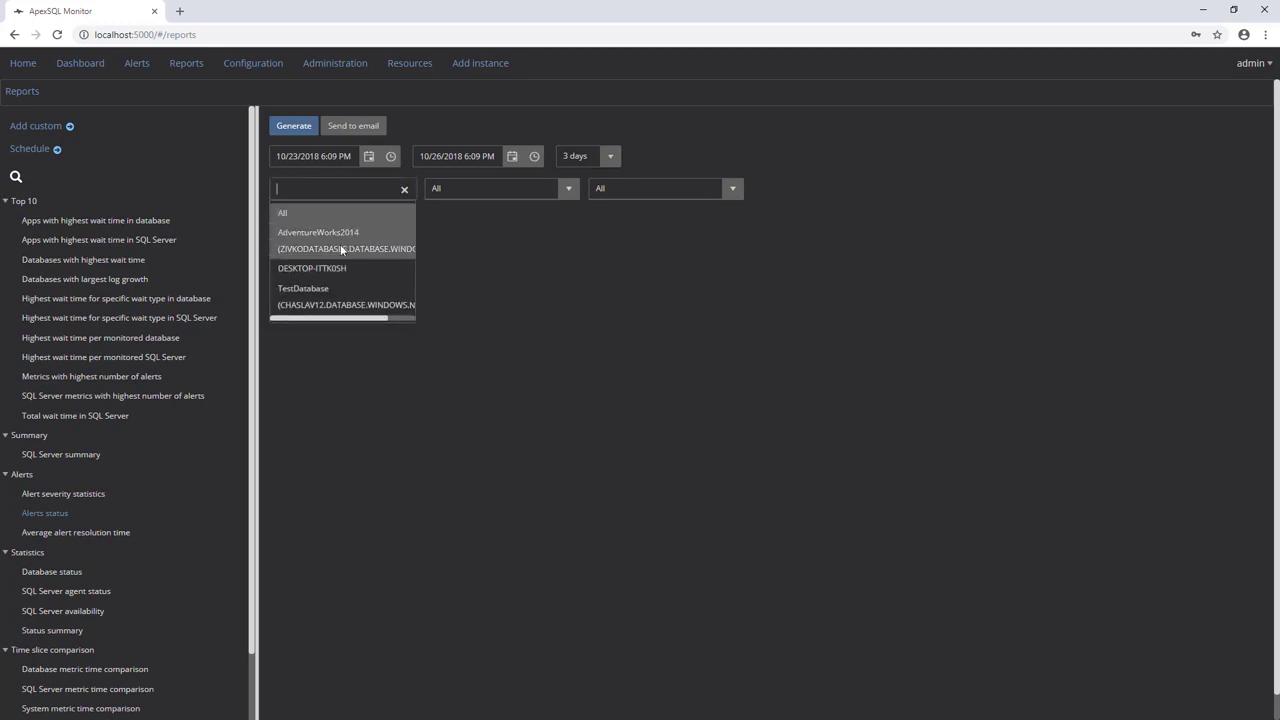
click(312, 268)
click(294, 126)
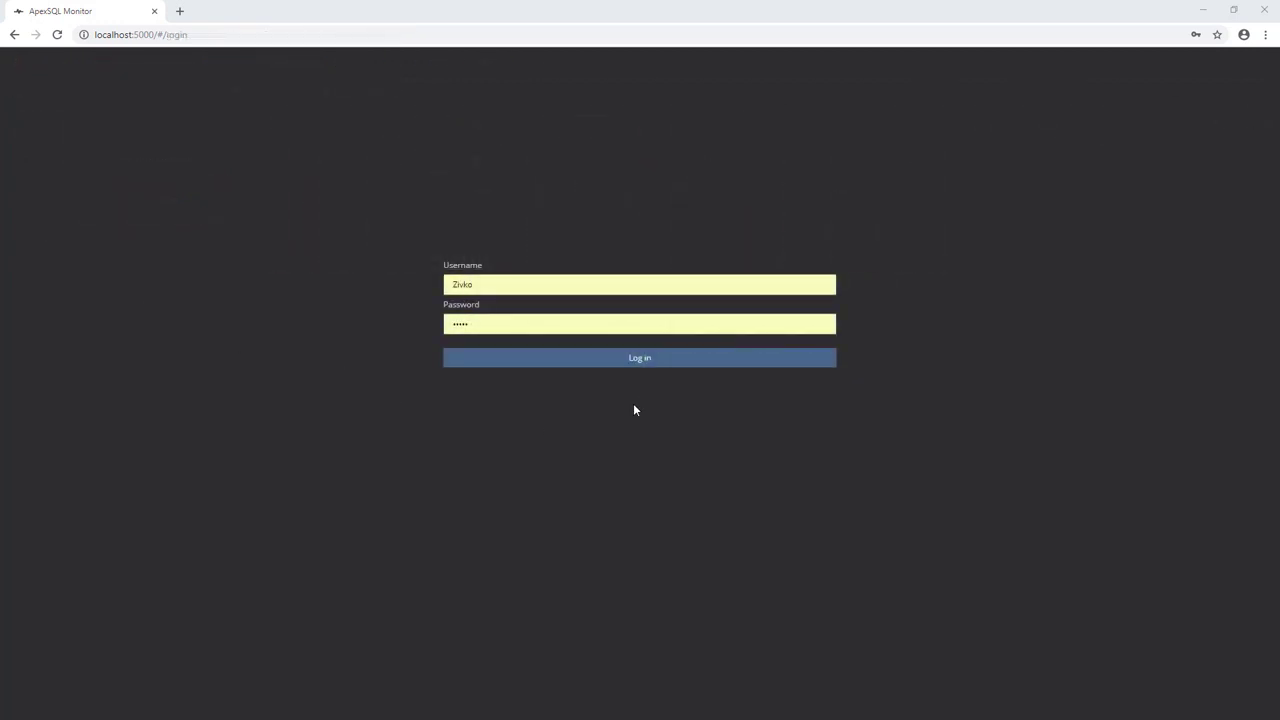
Step: Log in as the other user and bring up the alerts list for DESKTOP-ITTK0SH
click(642, 365)
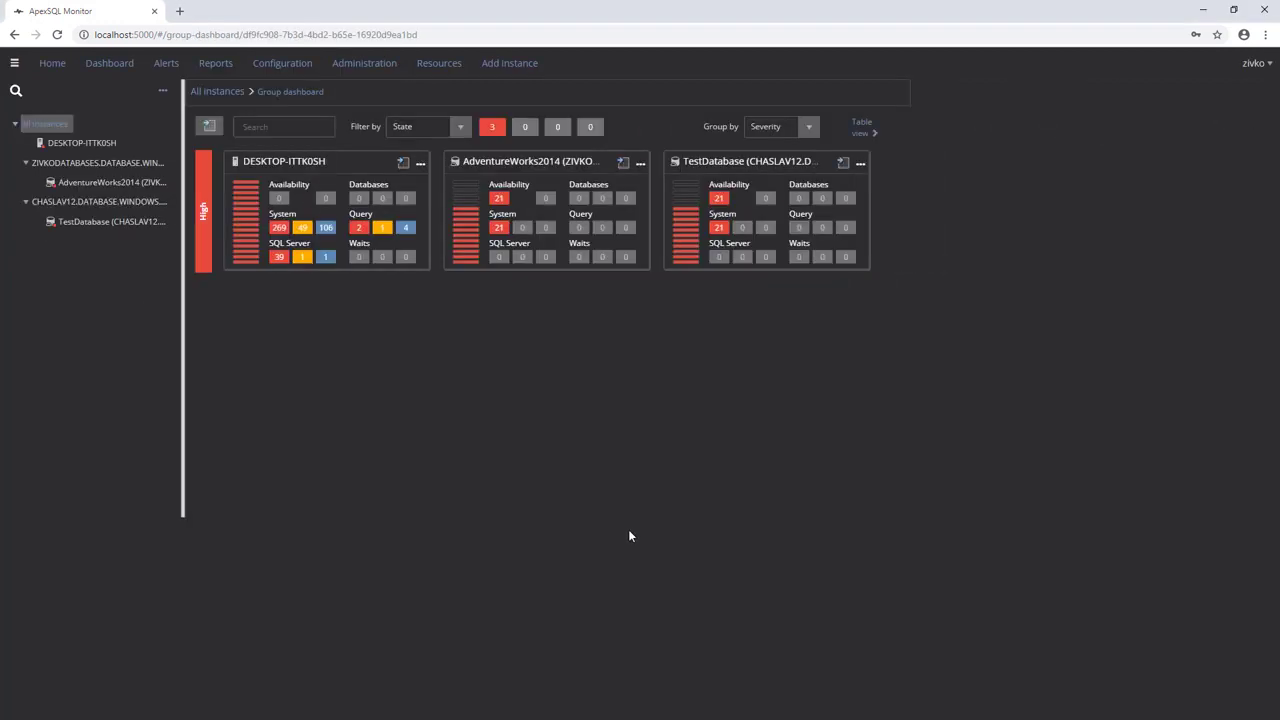
click(129, 144)
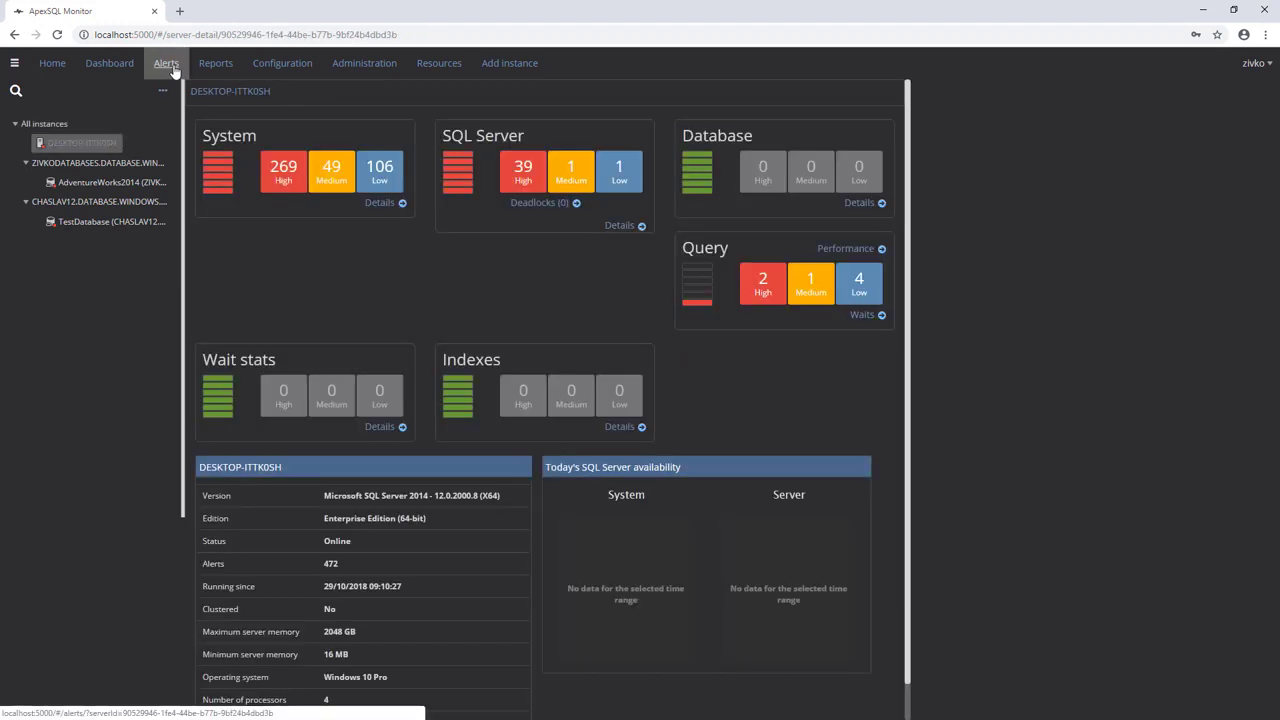
click(166, 63)
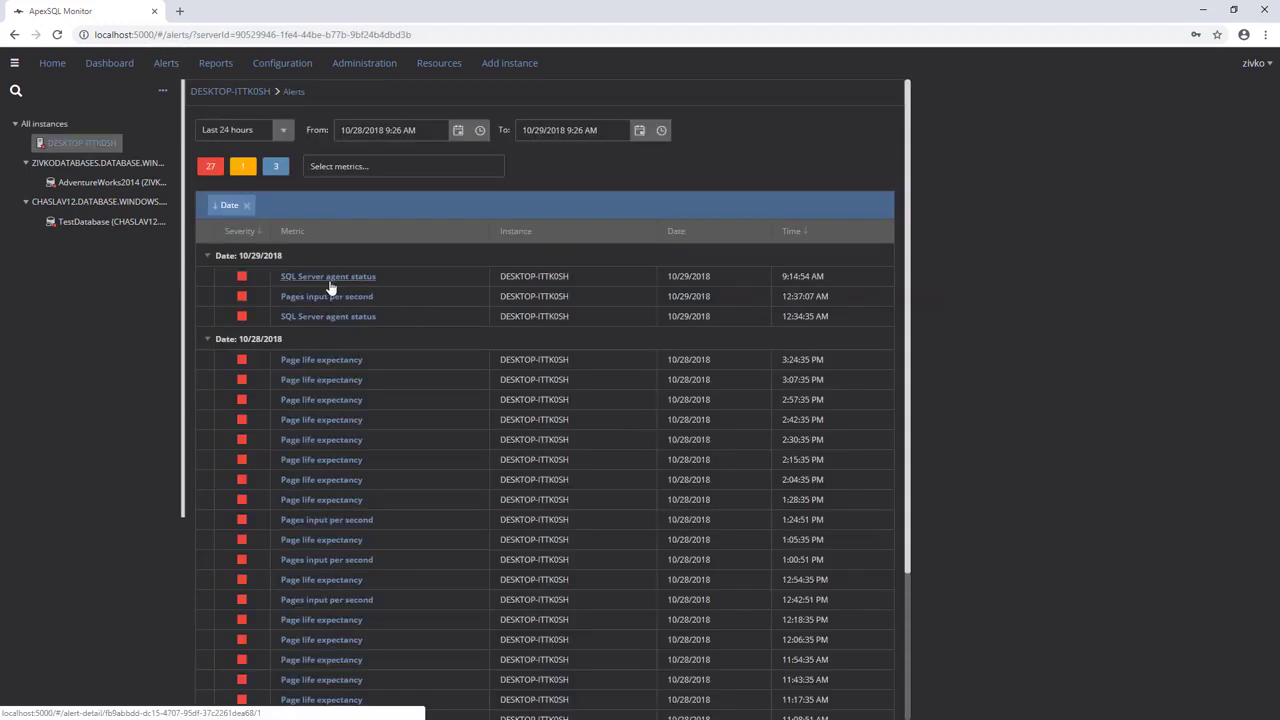
Step: Resolve the latest SQL Server agent status alert with the comment 'This is fixed'
click(330, 280)
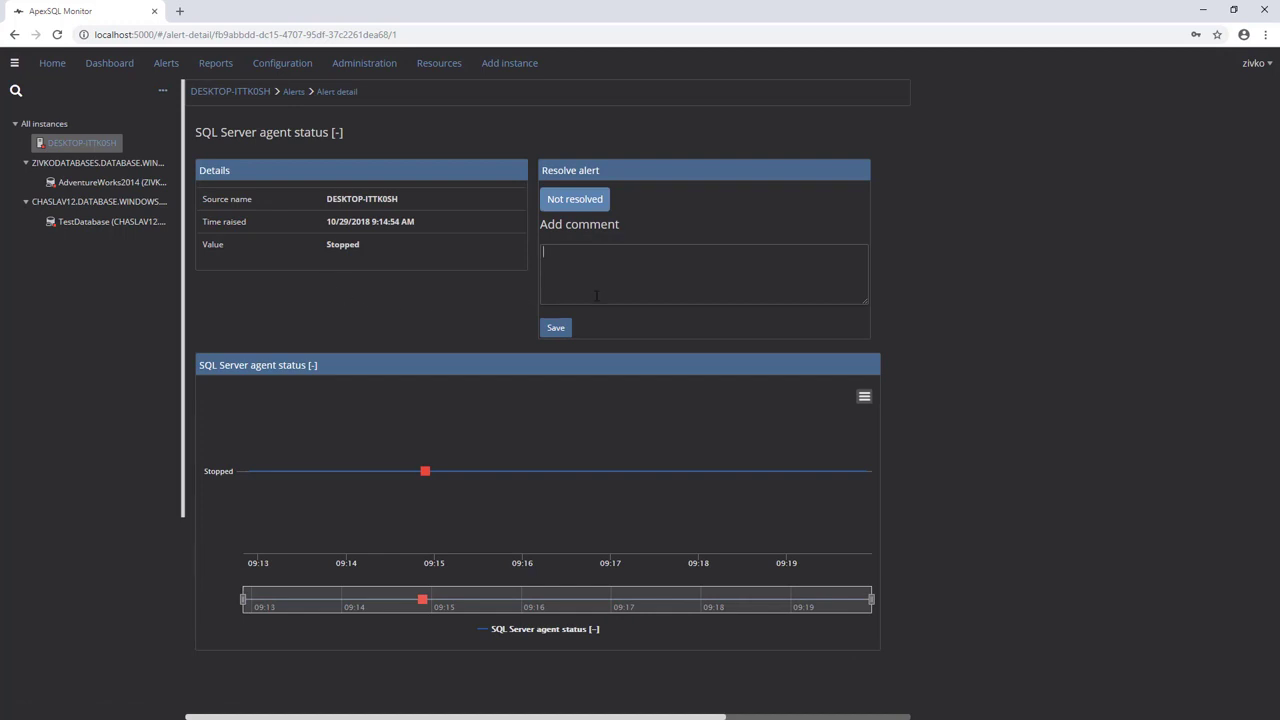
text(his is fixed)
click(559, 329)
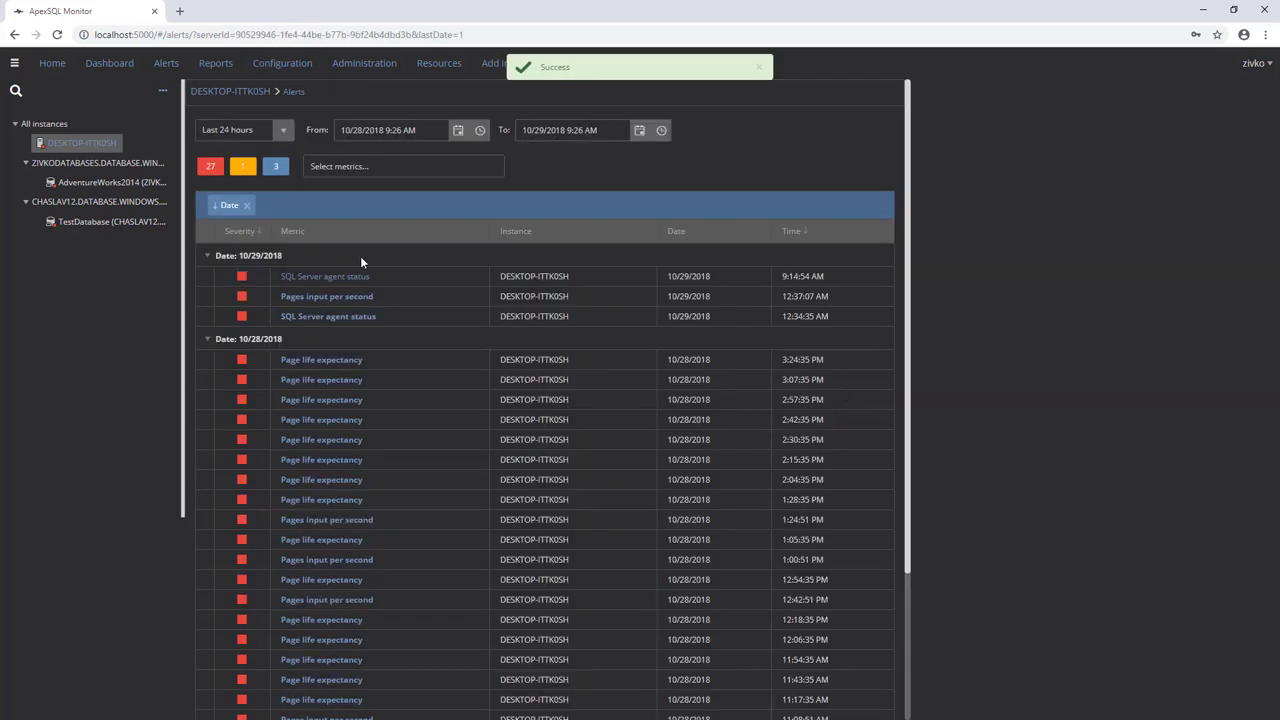